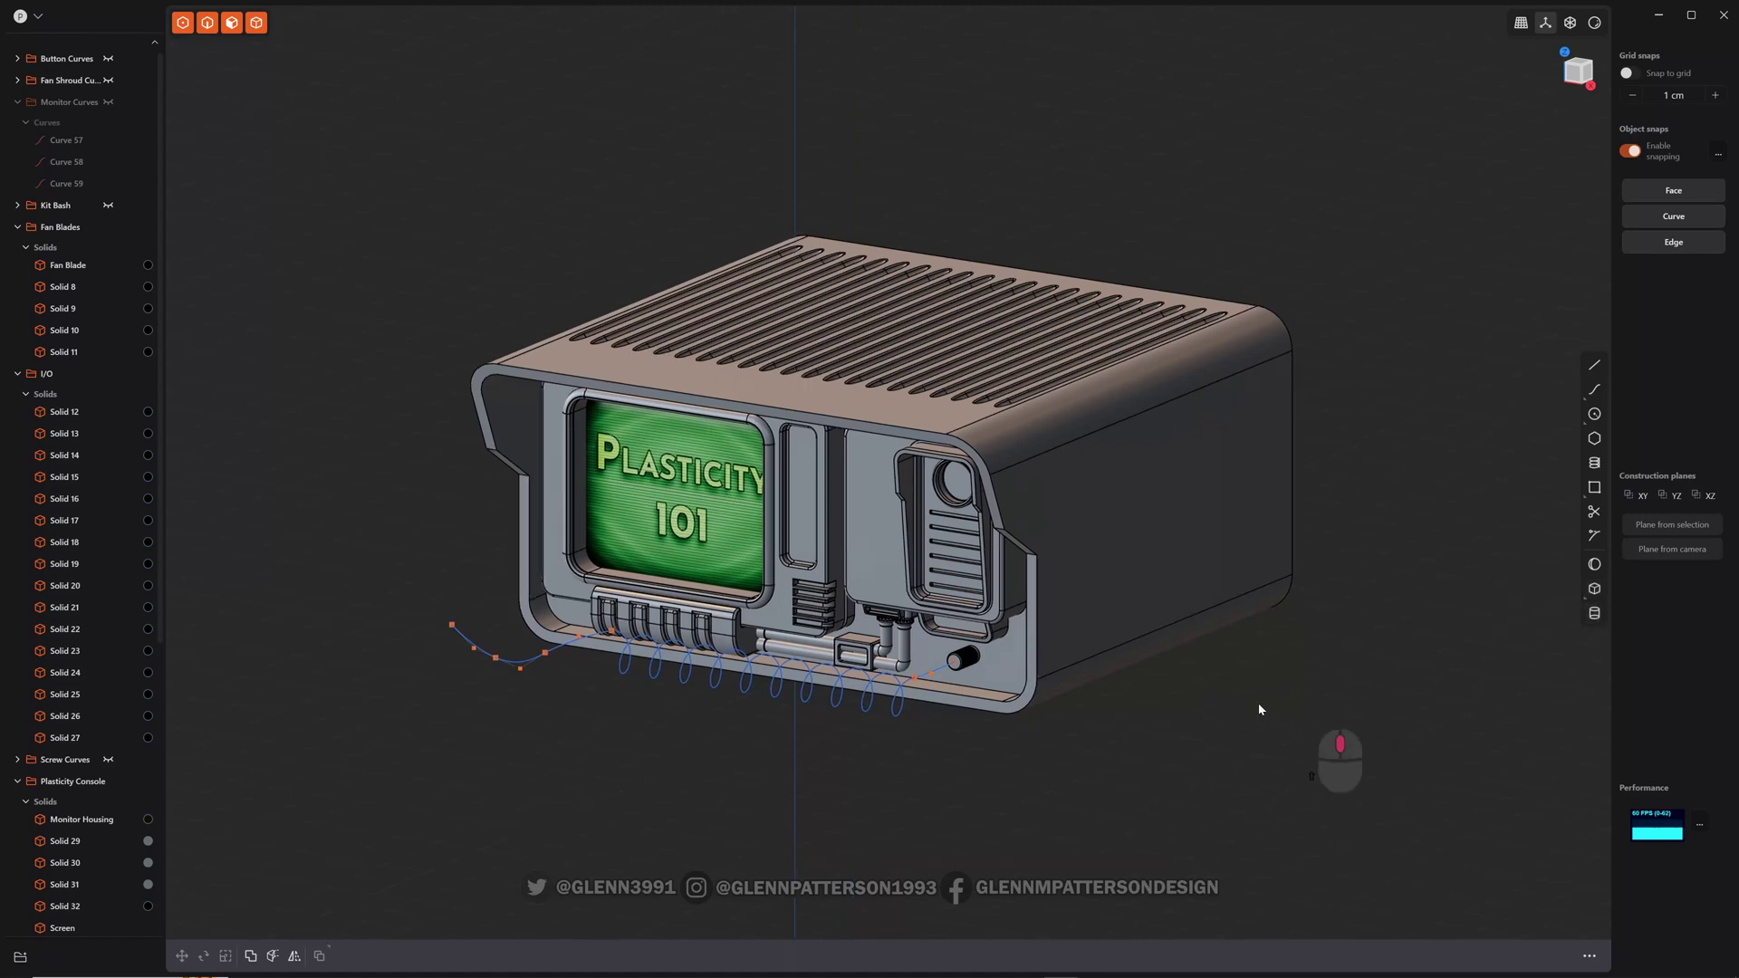
Pan the view so the console shifts left, leaving empty space on its right
{"action": "middle_click_drag", "start_coordinate": [1386, 754], "coordinate": [1089, 668], "text": "shift"}
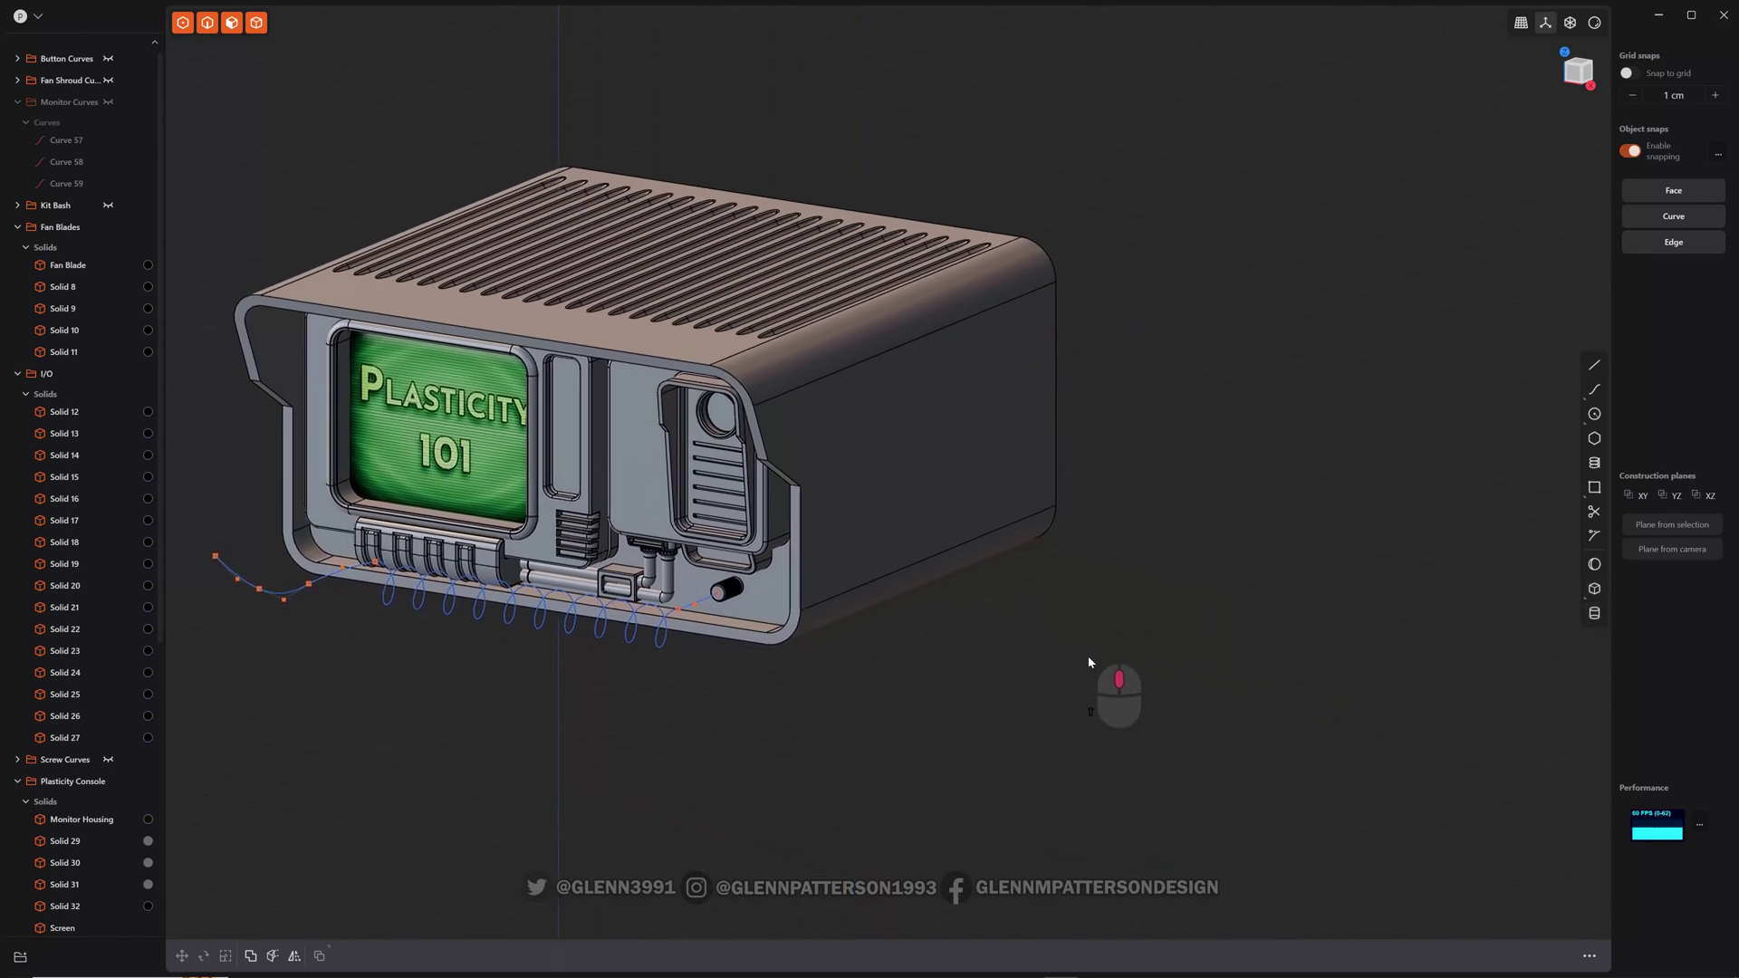
Create a sphere right of the console with a 1.5 cm radius
{"action": "left_click", "coordinate": [1595, 564]}
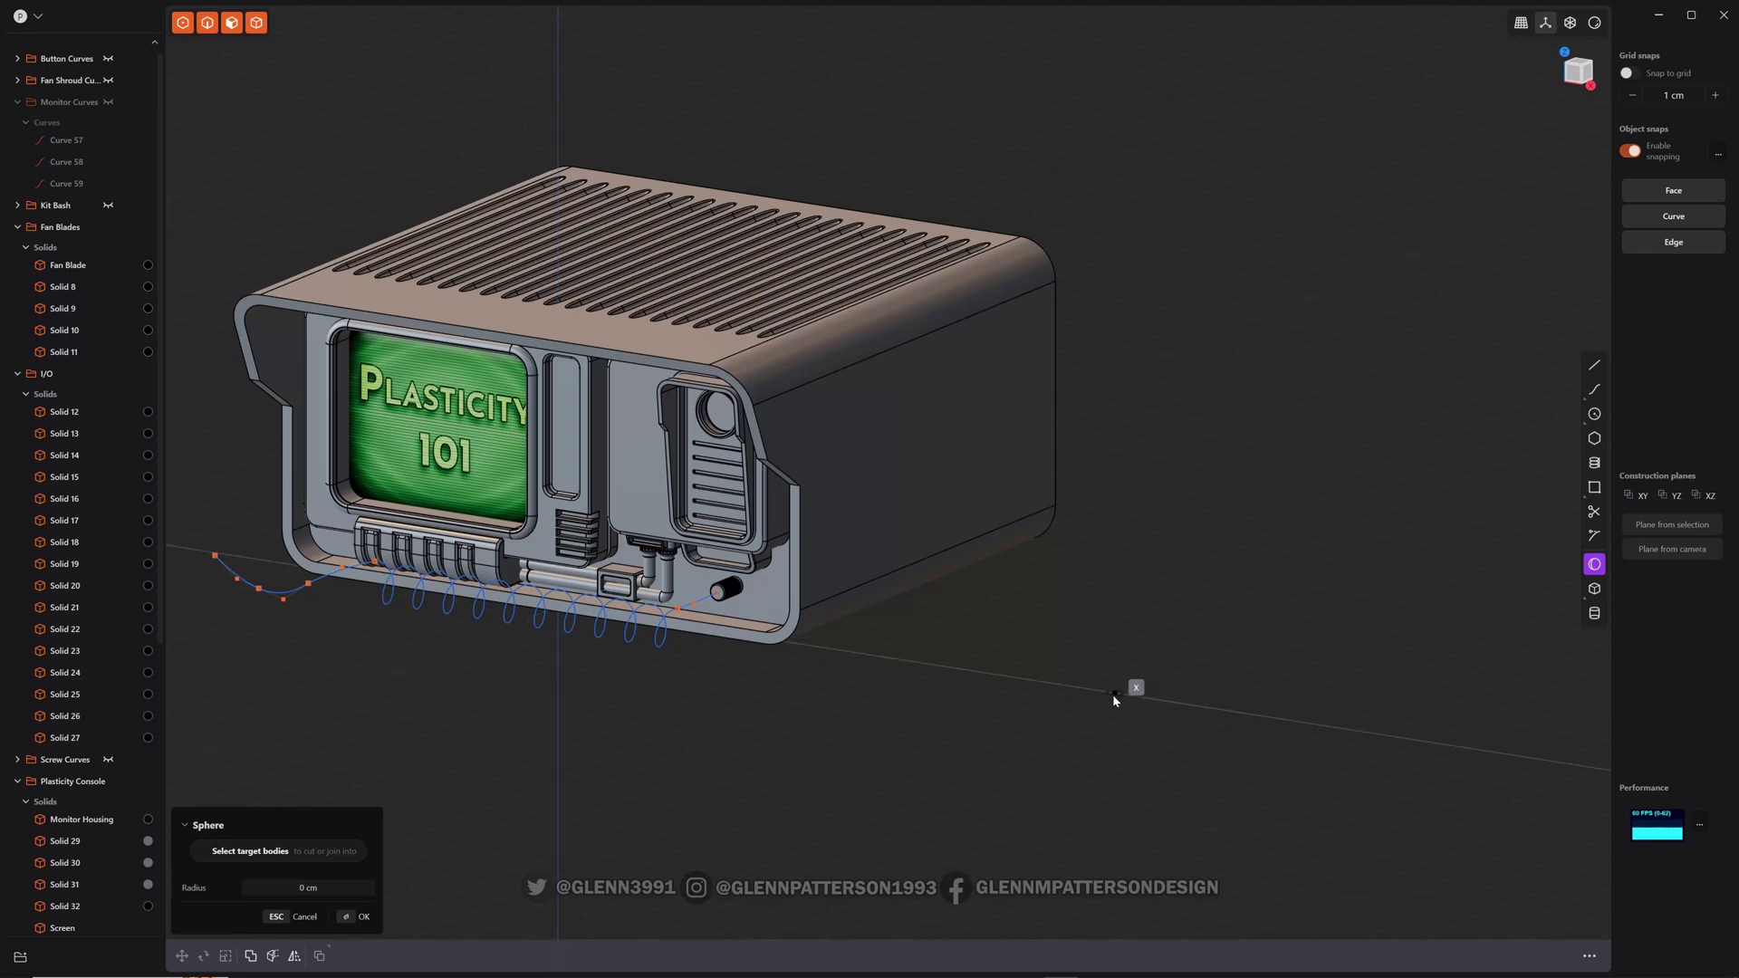
{"action": "left_click", "coordinate": [1114, 699]}
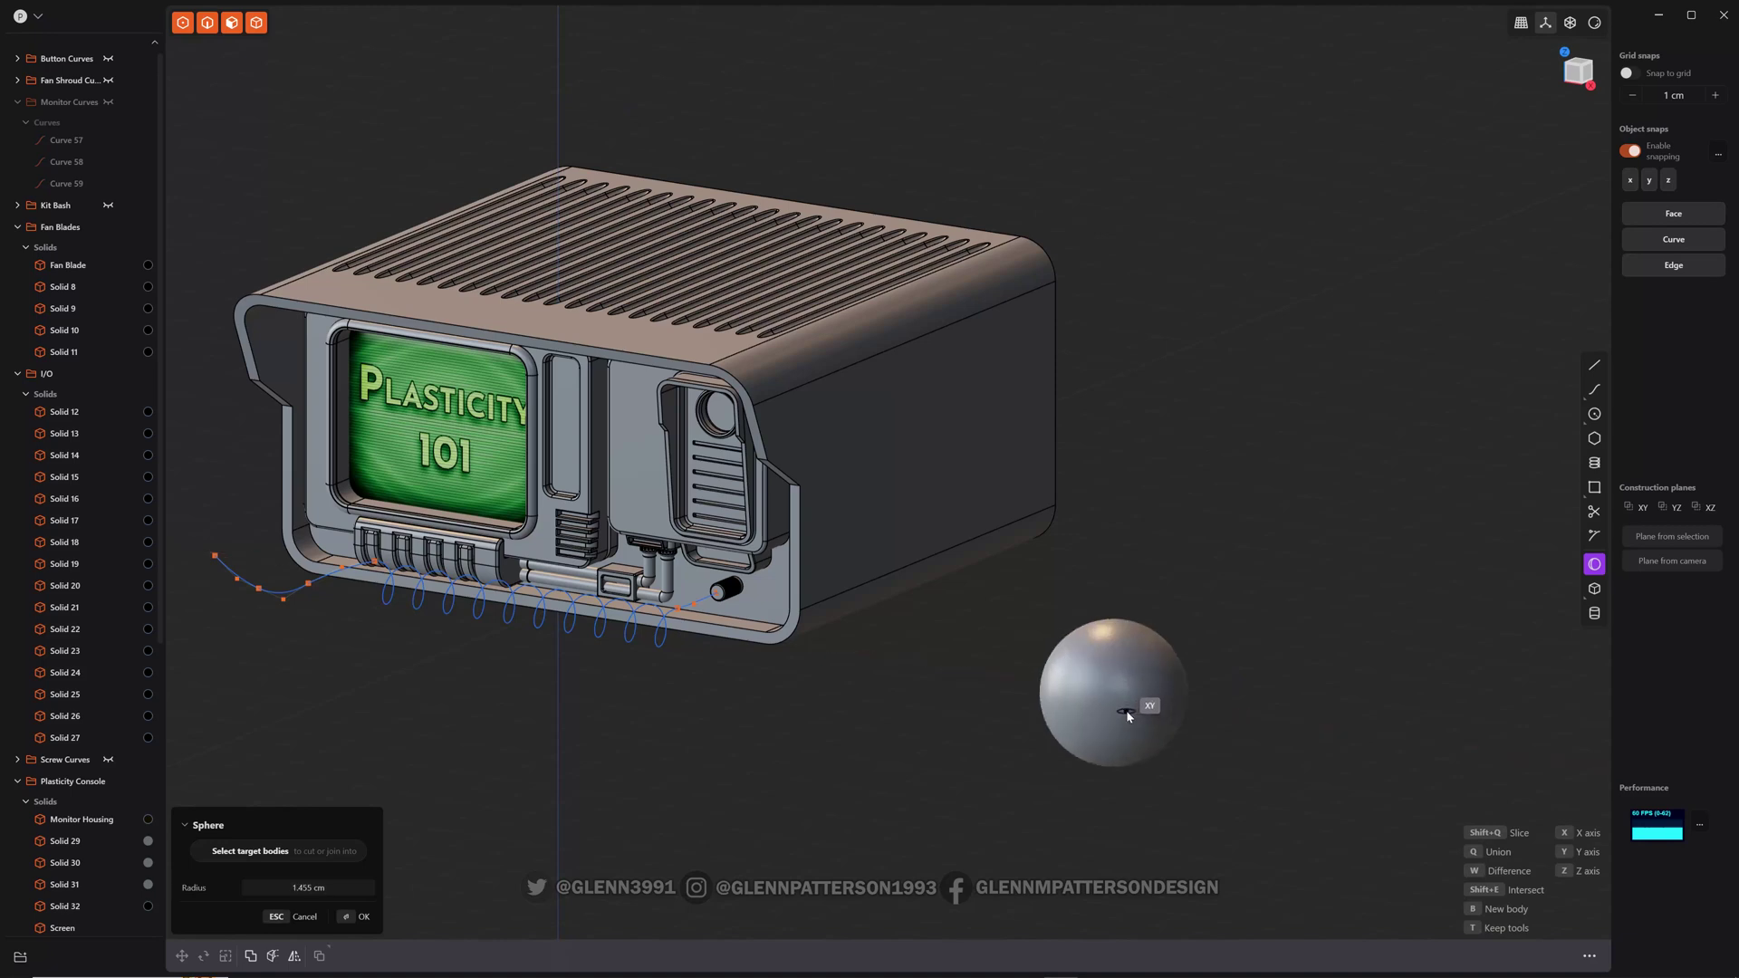
{"action": "left_click", "coordinate": [1127, 713]}
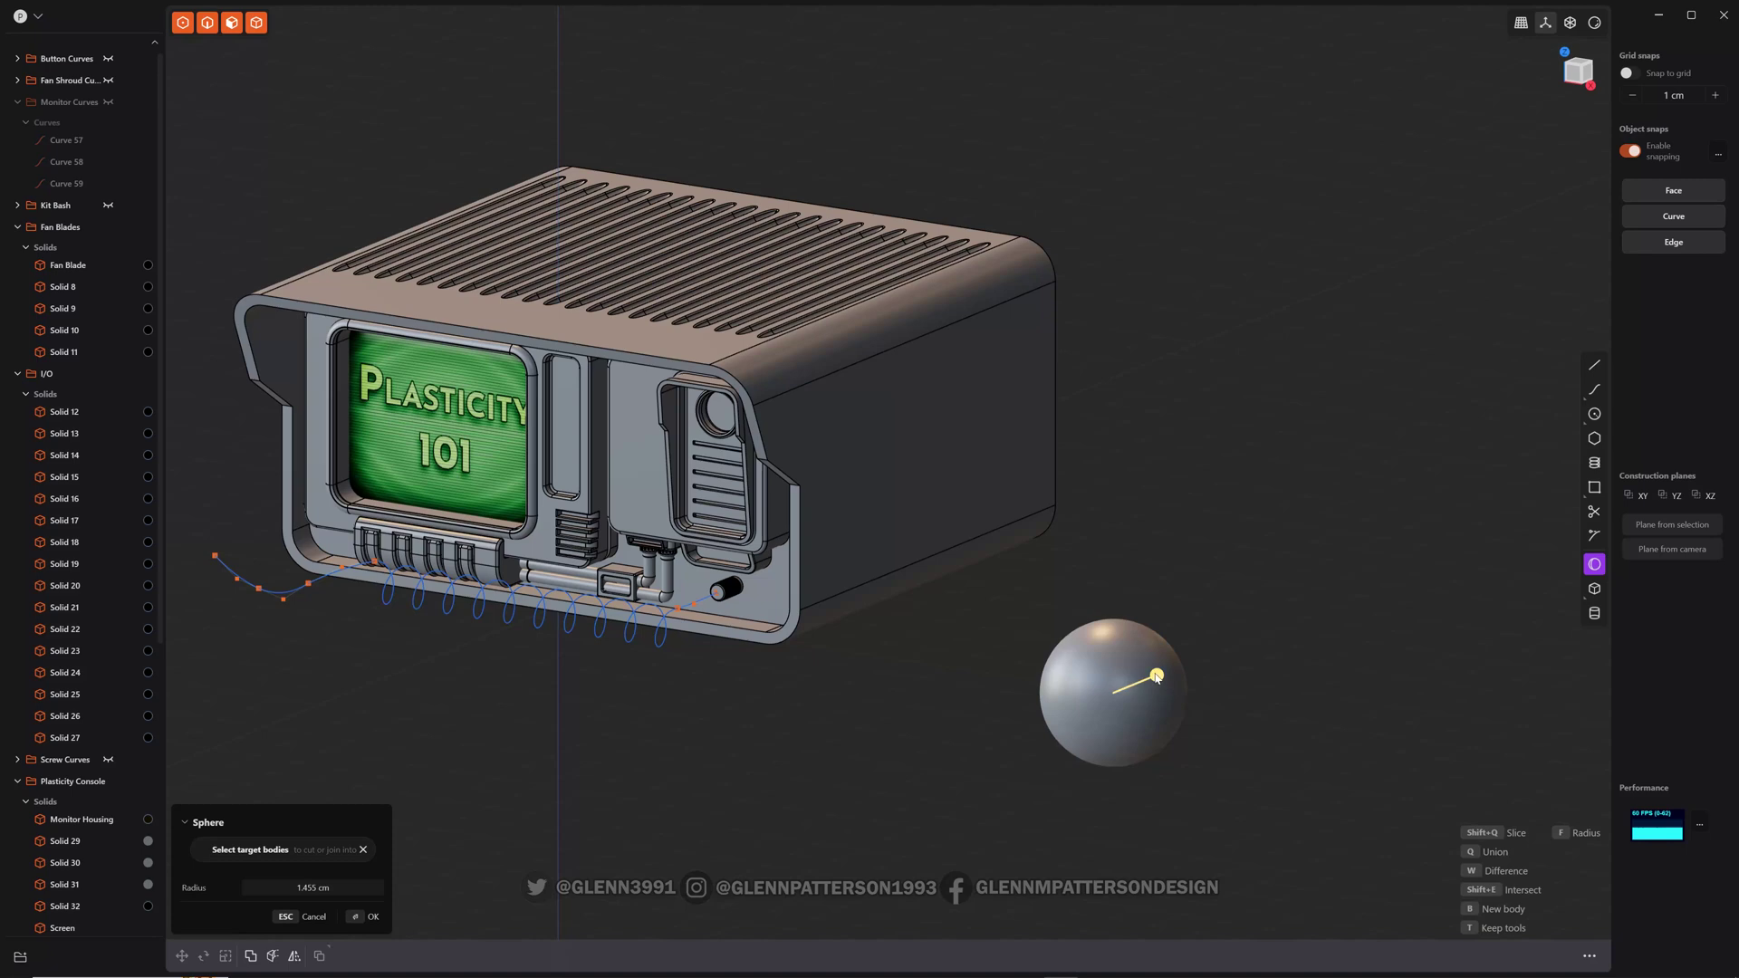
{"action": "left_click", "coordinate": [1156, 678]}
{"action": "left_click_drag", "start_coordinate": [1156, 674], "coordinate": [1160, 674]}
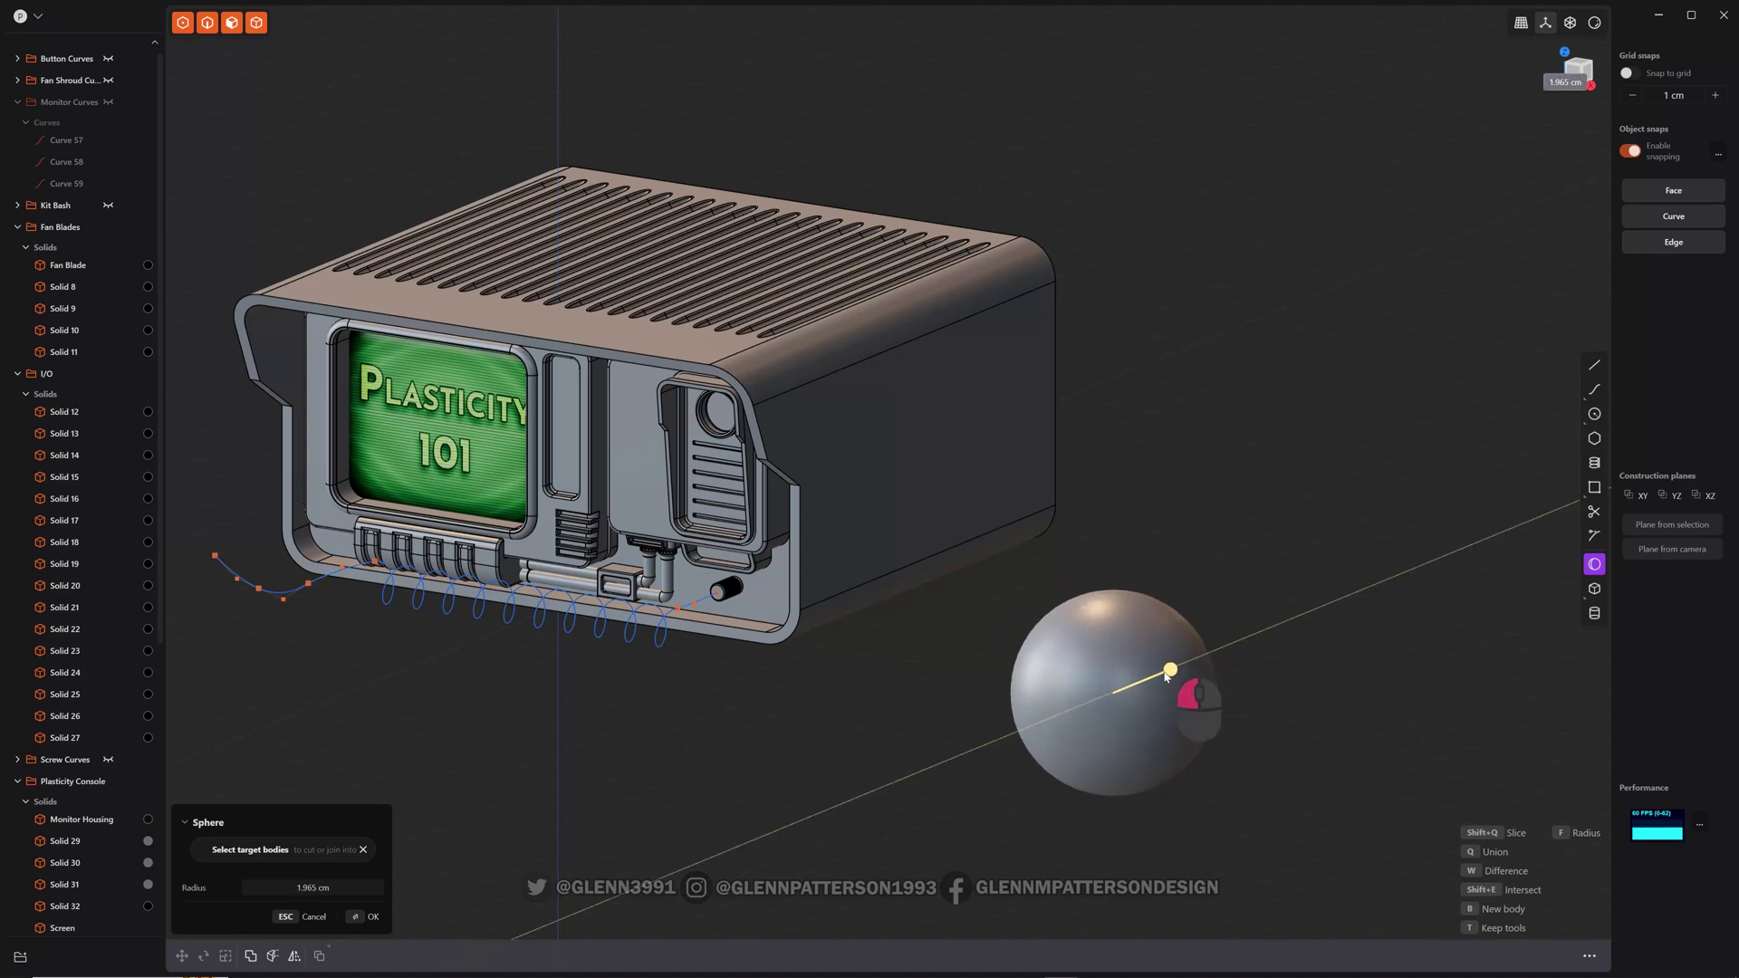
{"action": "left_click_drag", "start_coordinate": [1161, 677], "coordinate": [1163, 674]}
{"action": "left_click", "coordinate": [286, 888]}
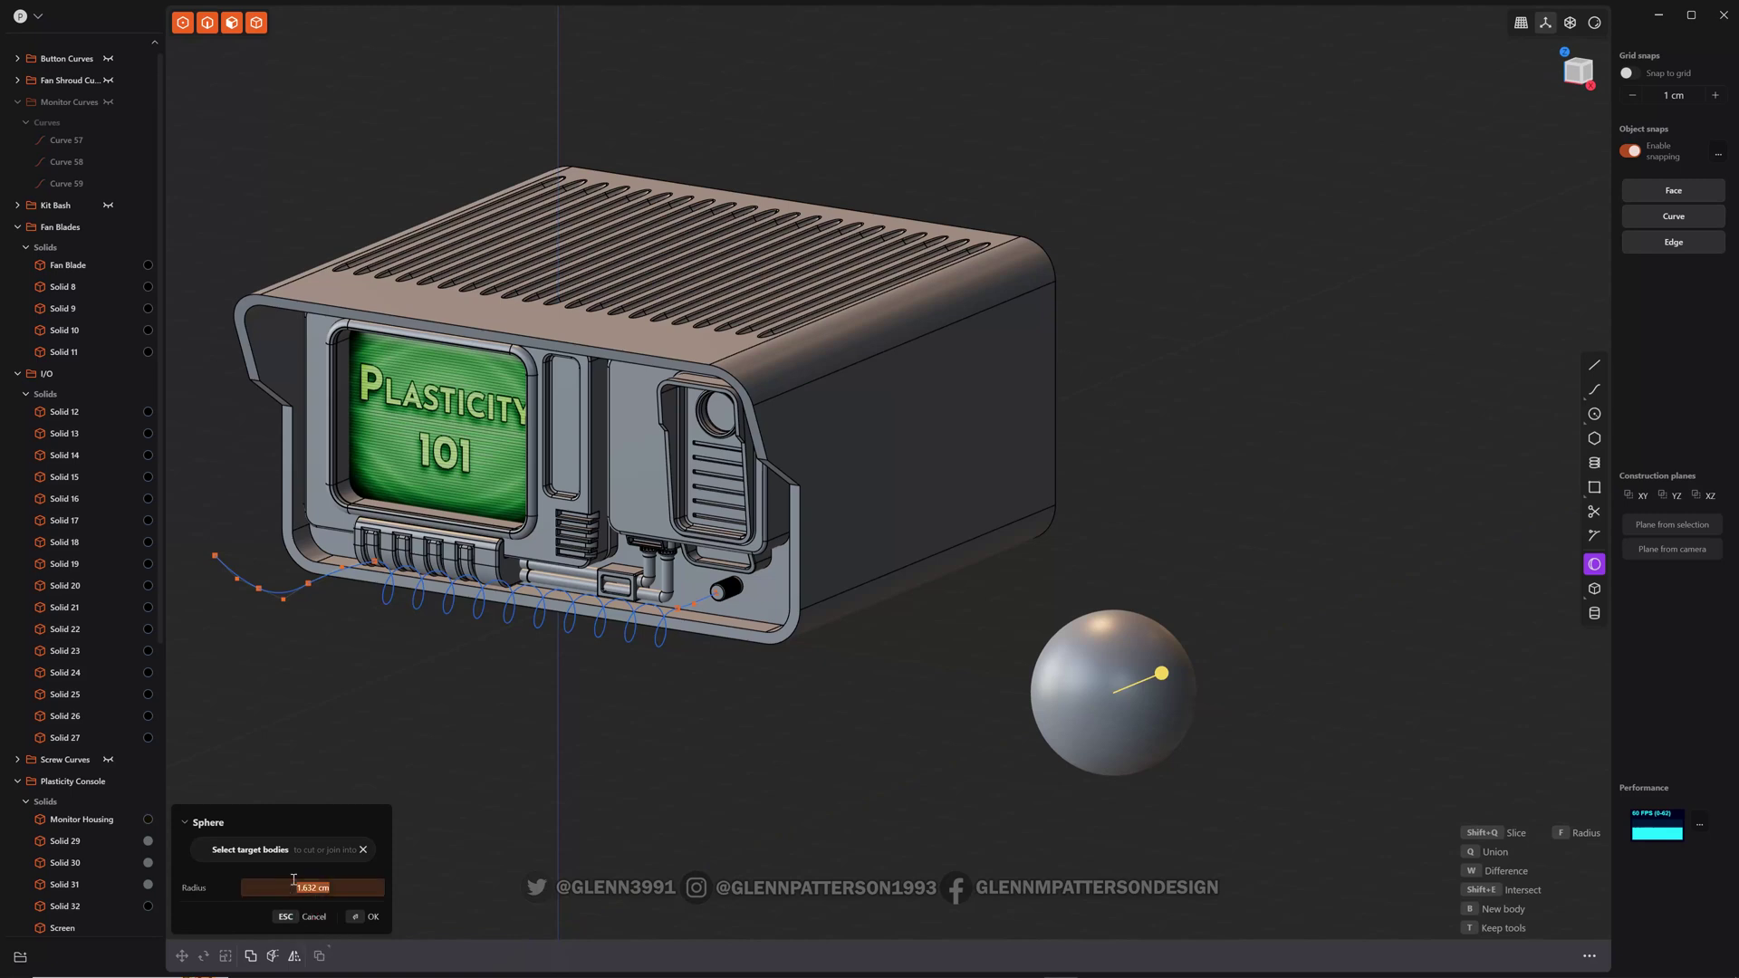
{"action": "type", "text": "1.5"}
{"action": "key", "text": "Return"}
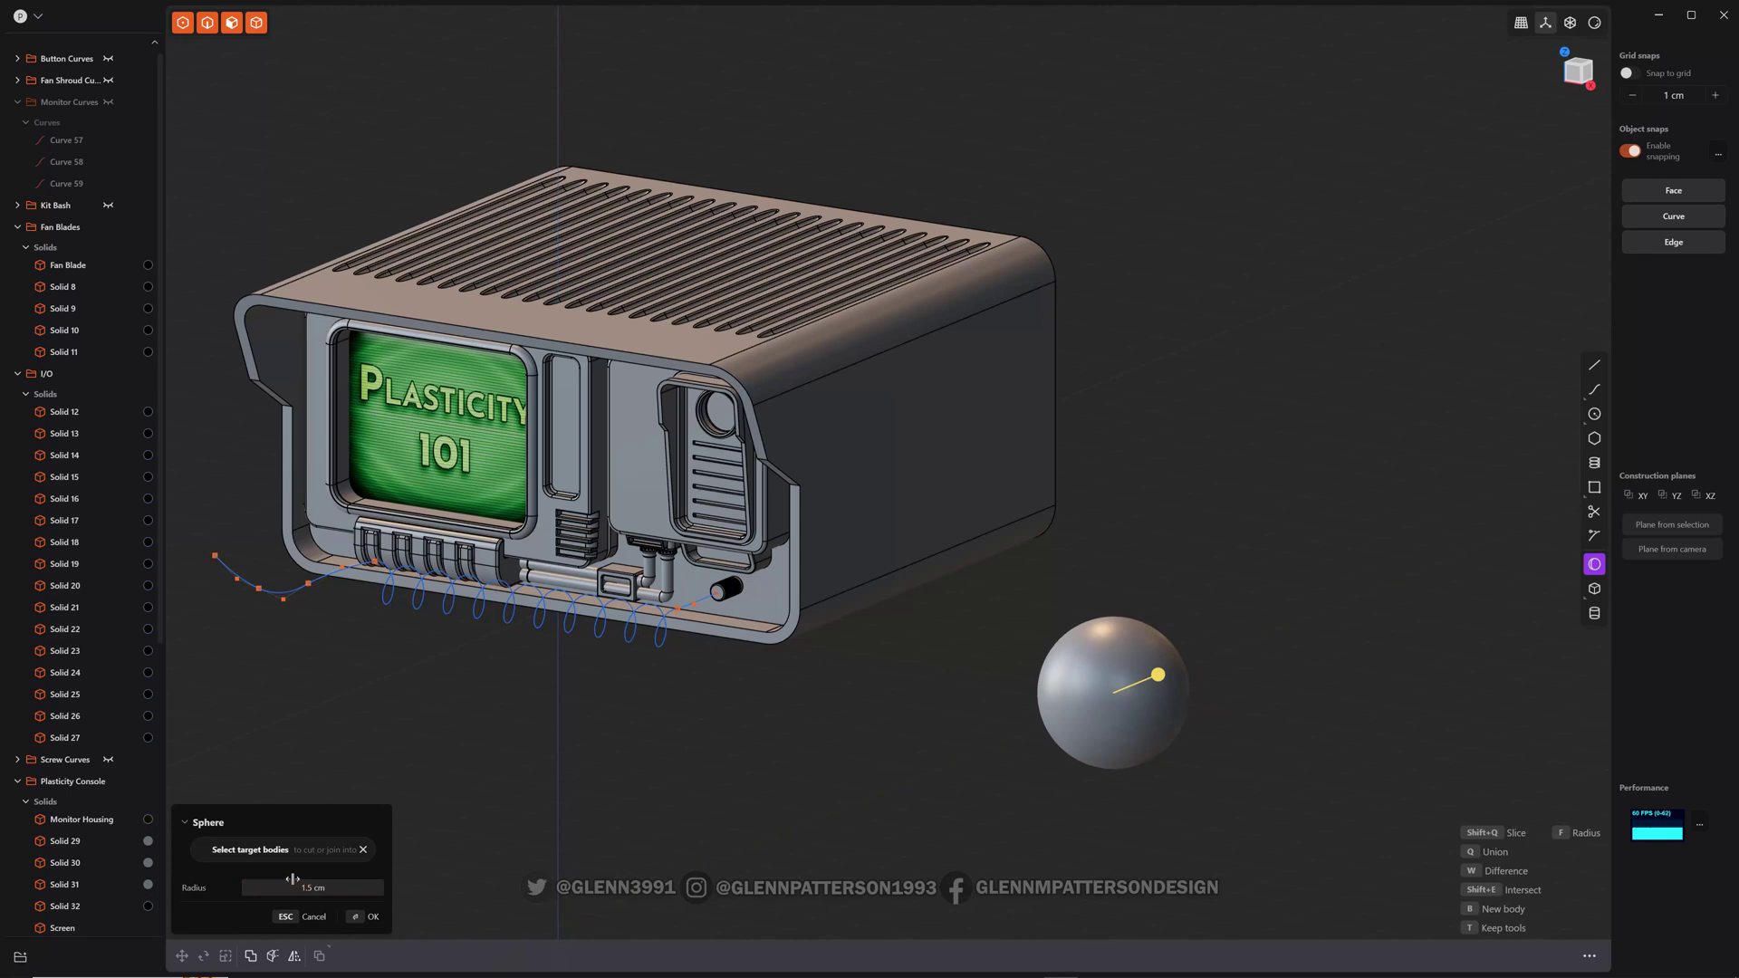
{"action": "key", "text": "Return"}
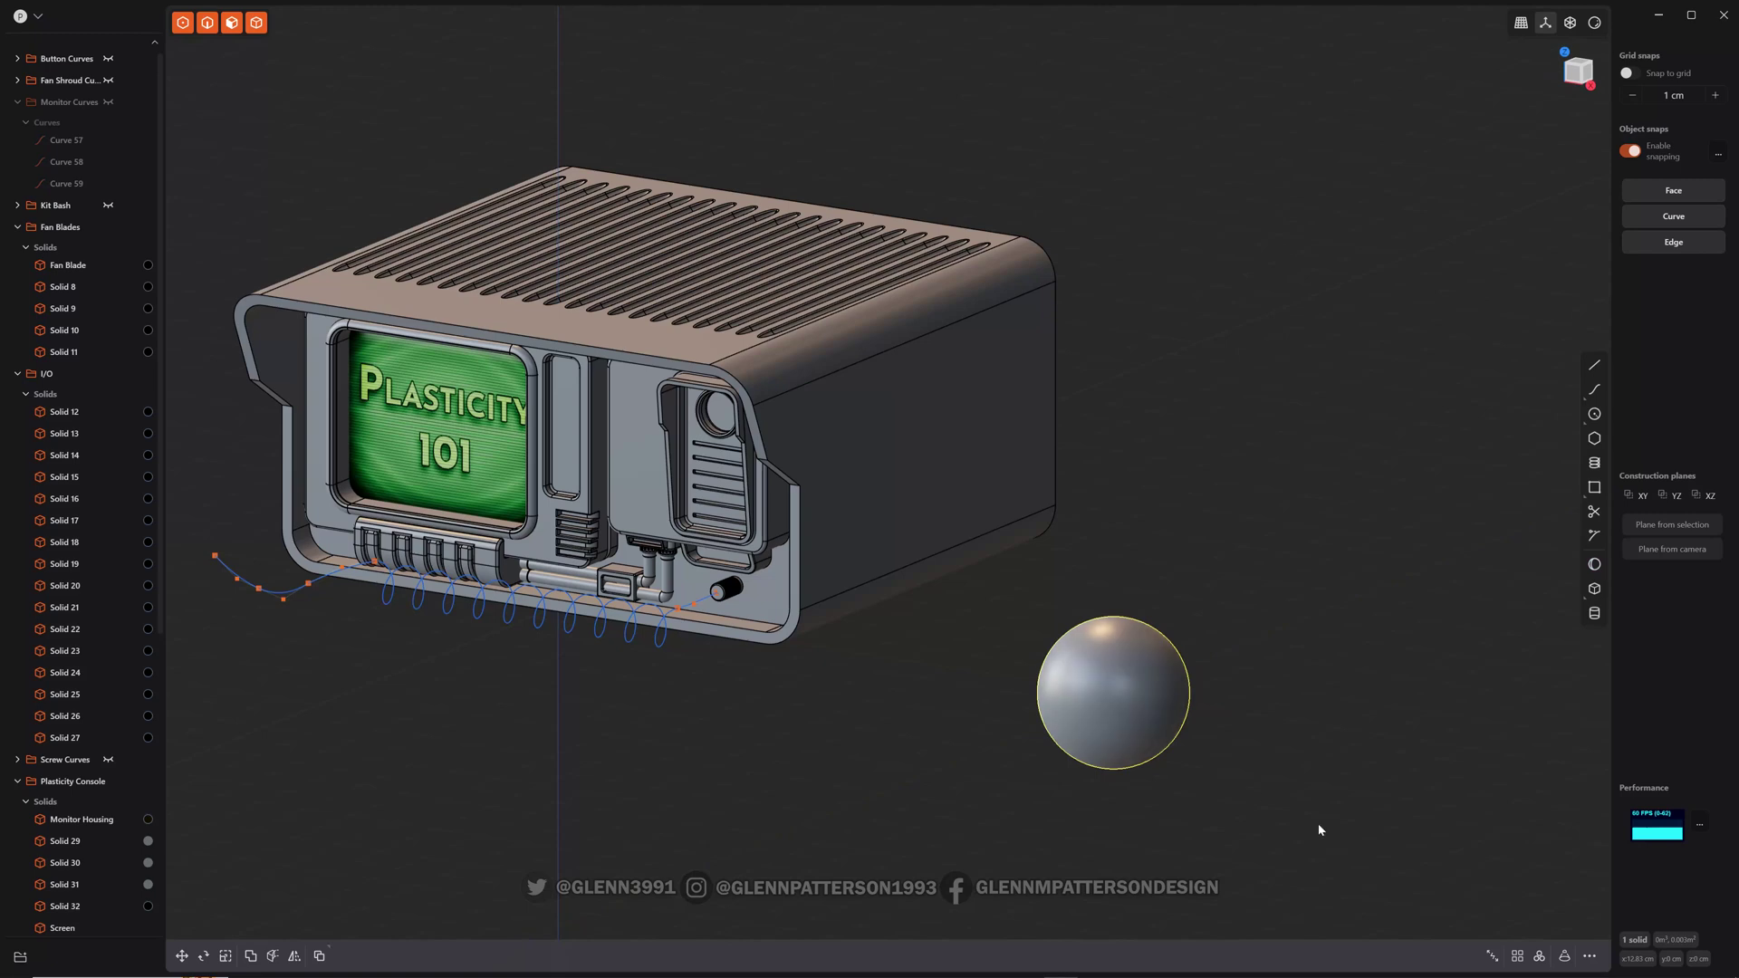
Create a centred box, roughly 1.7 × 2.1 × 1.8 cm, beside the sphere
{"action": "left_click", "coordinate": [1594, 590]}
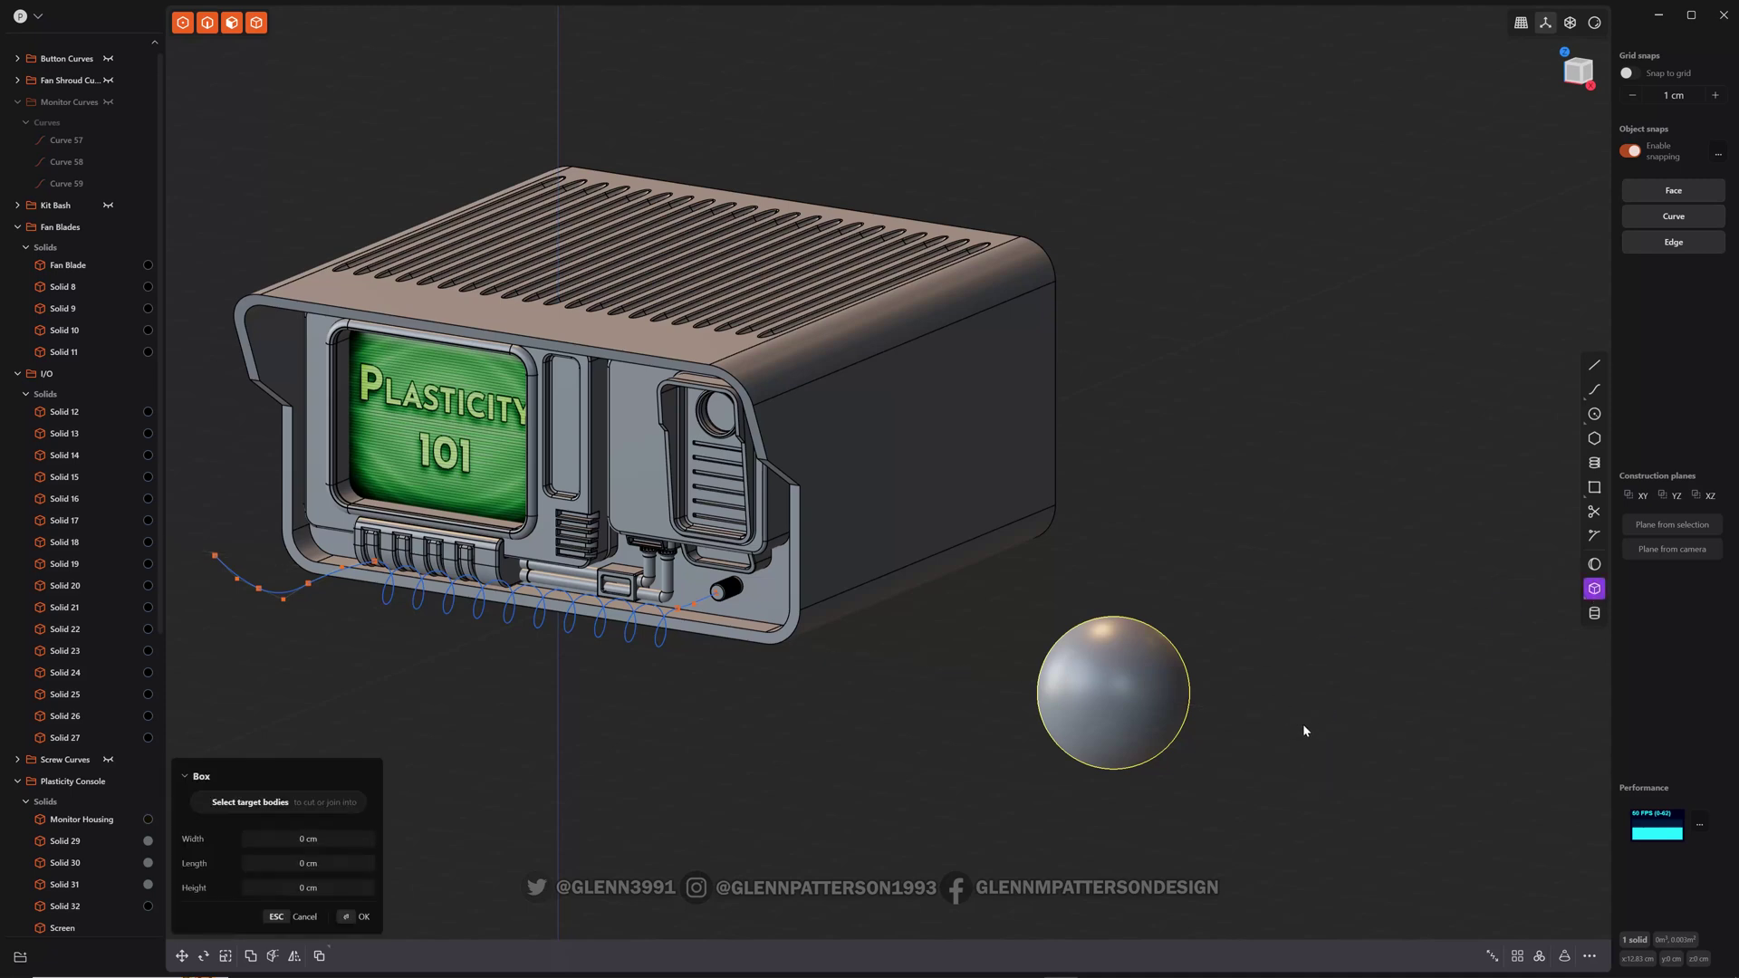
{"action": "left_click", "coordinate": [1302, 725]}
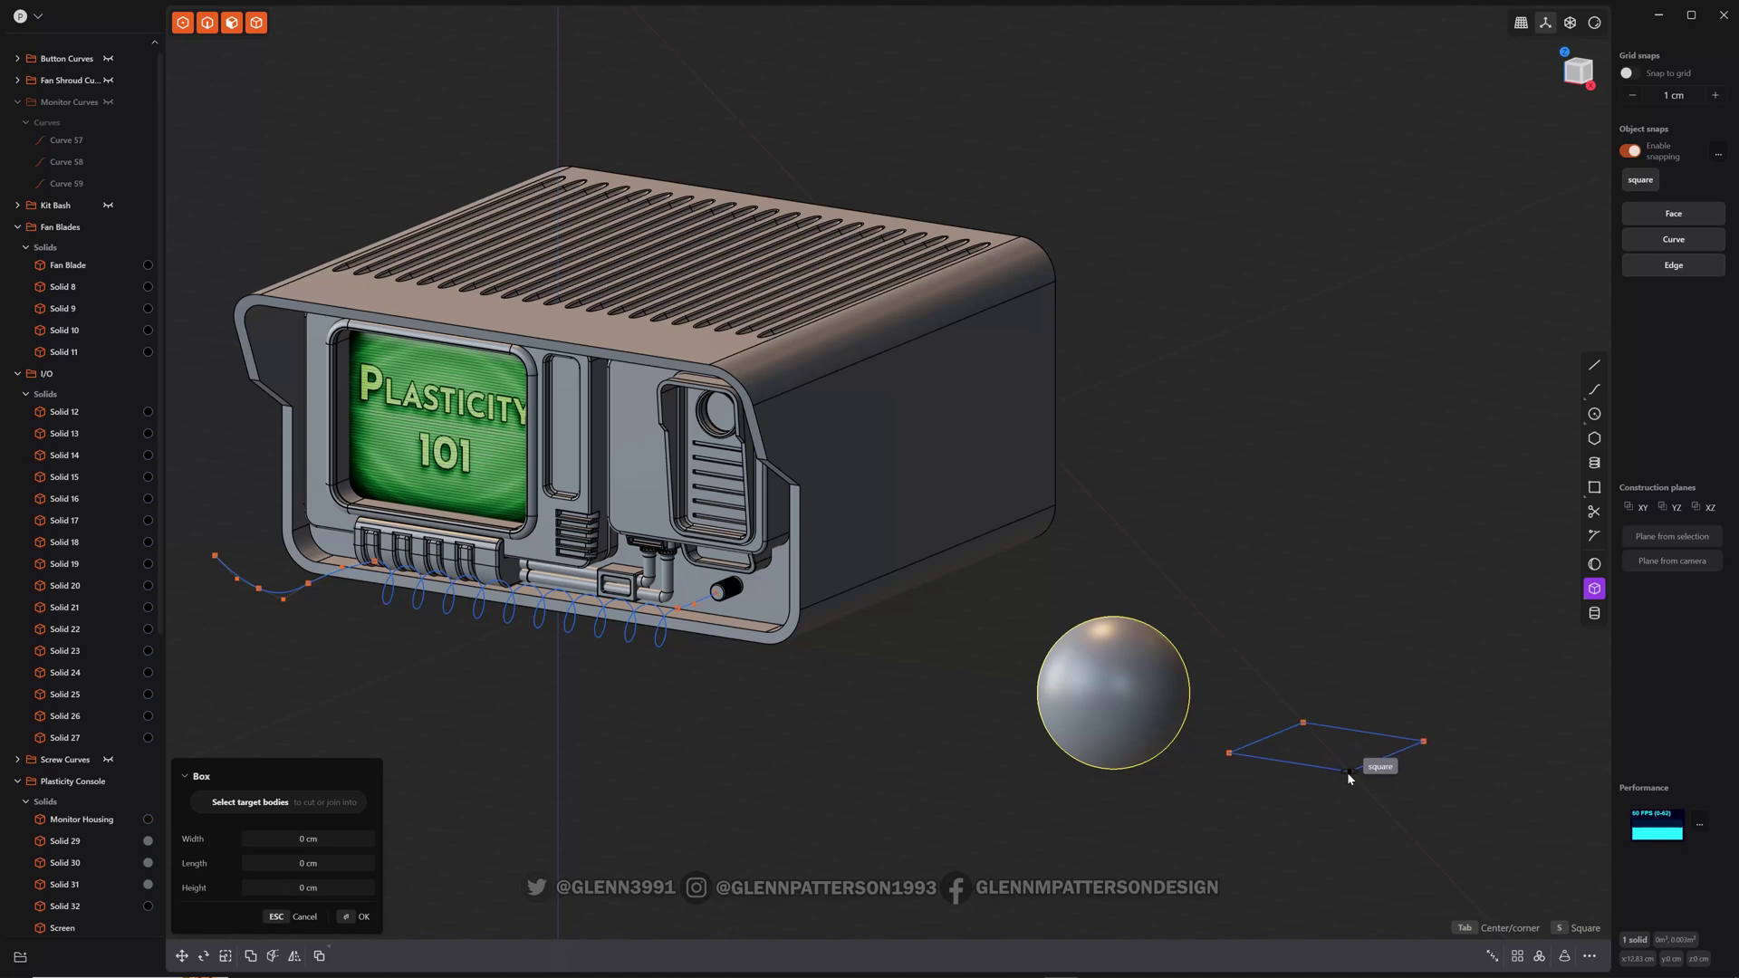
{"action": "key", "text": "Tab"}
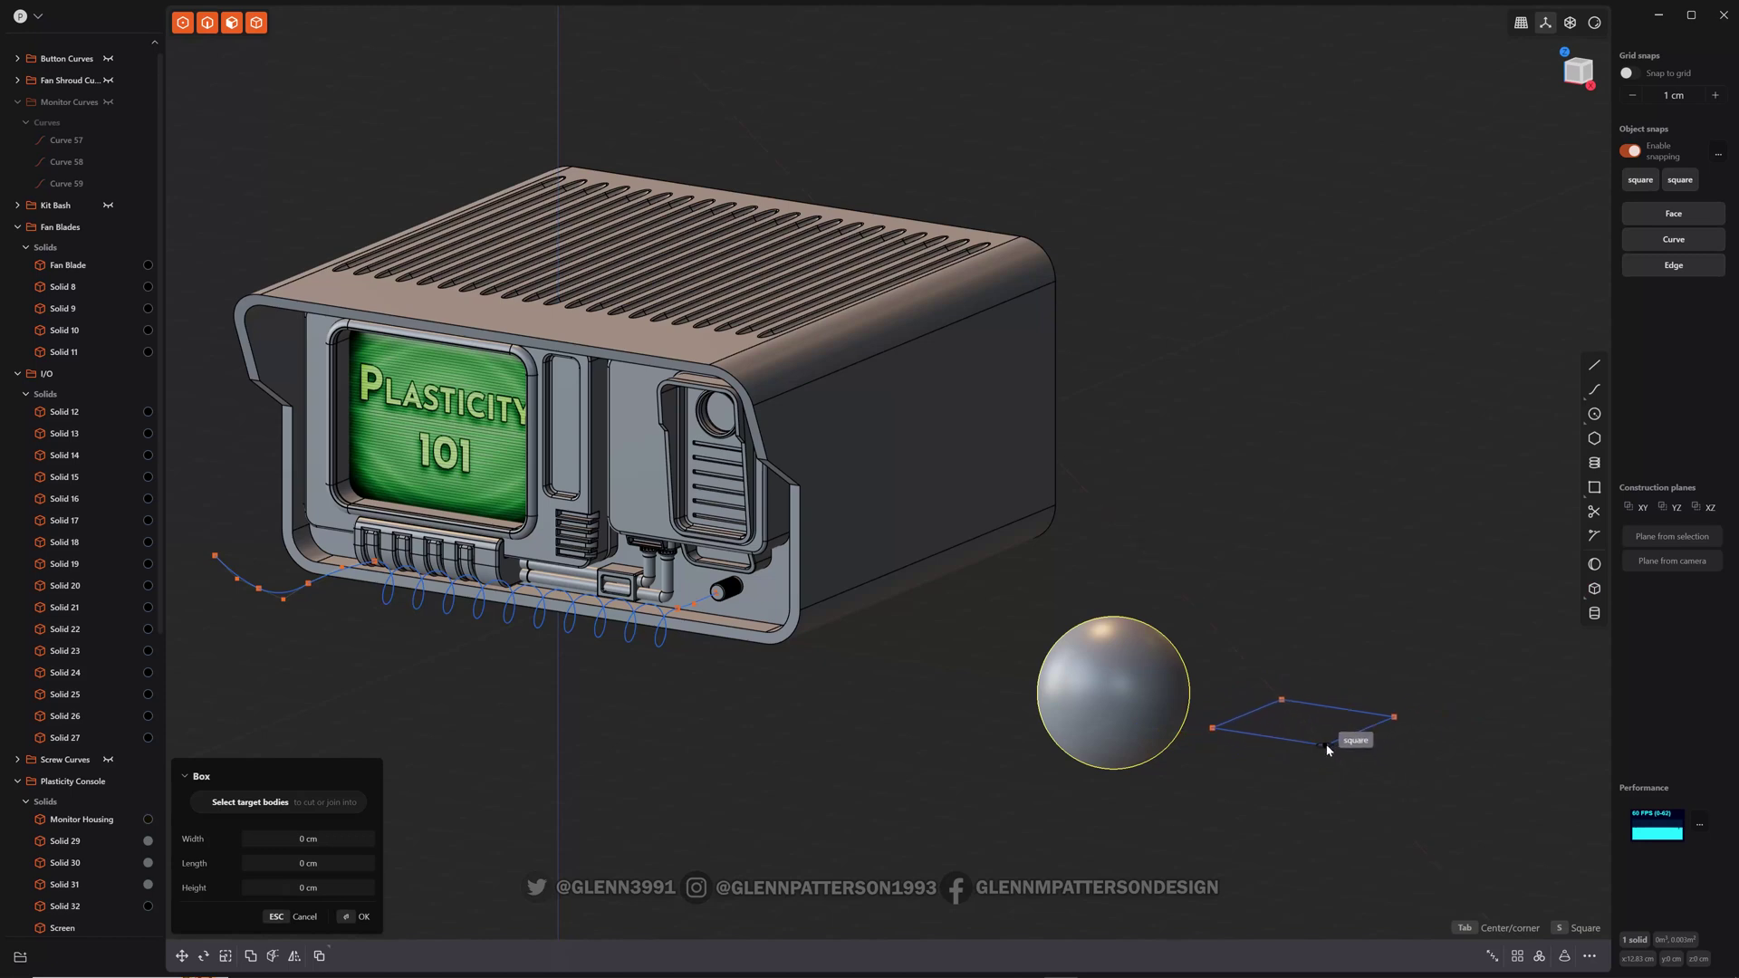
{"action": "key", "text": "s"}
{"action": "left_click", "coordinate": [1384, 720]}
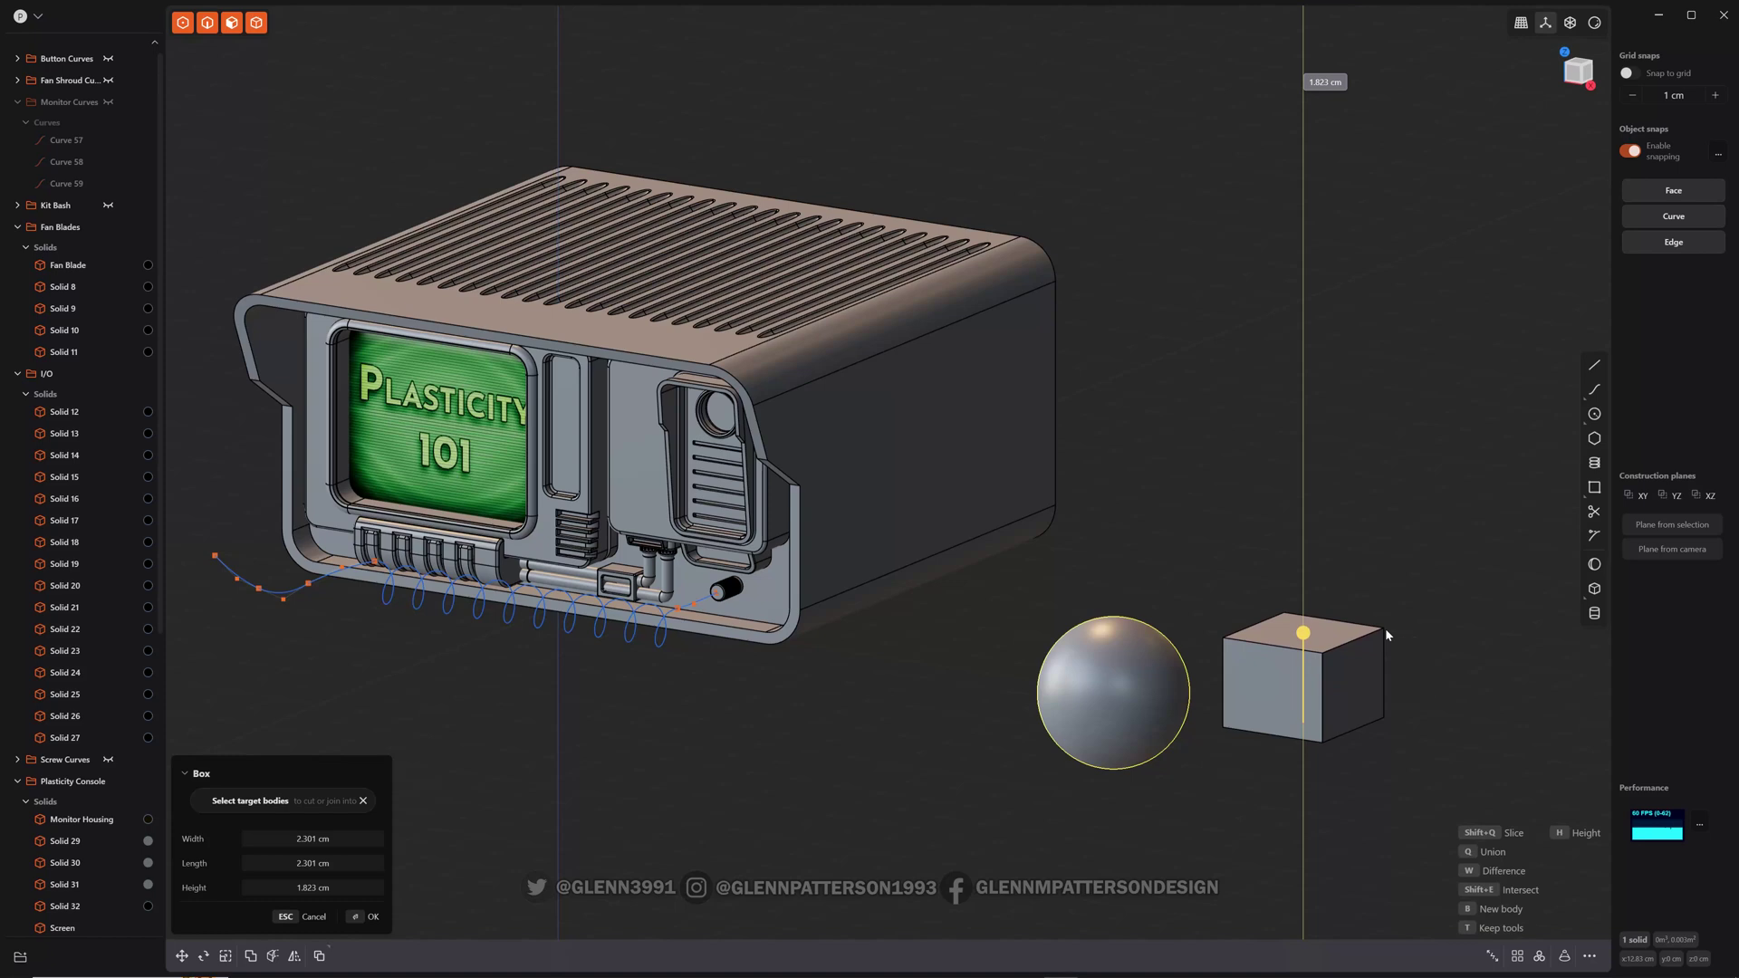
{"action": "left_click", "coordinate": [1385, 631]}
{"action": "left_click_drag", "start_coordinate": [1272, 692], "coordinate": [1328, 689]}
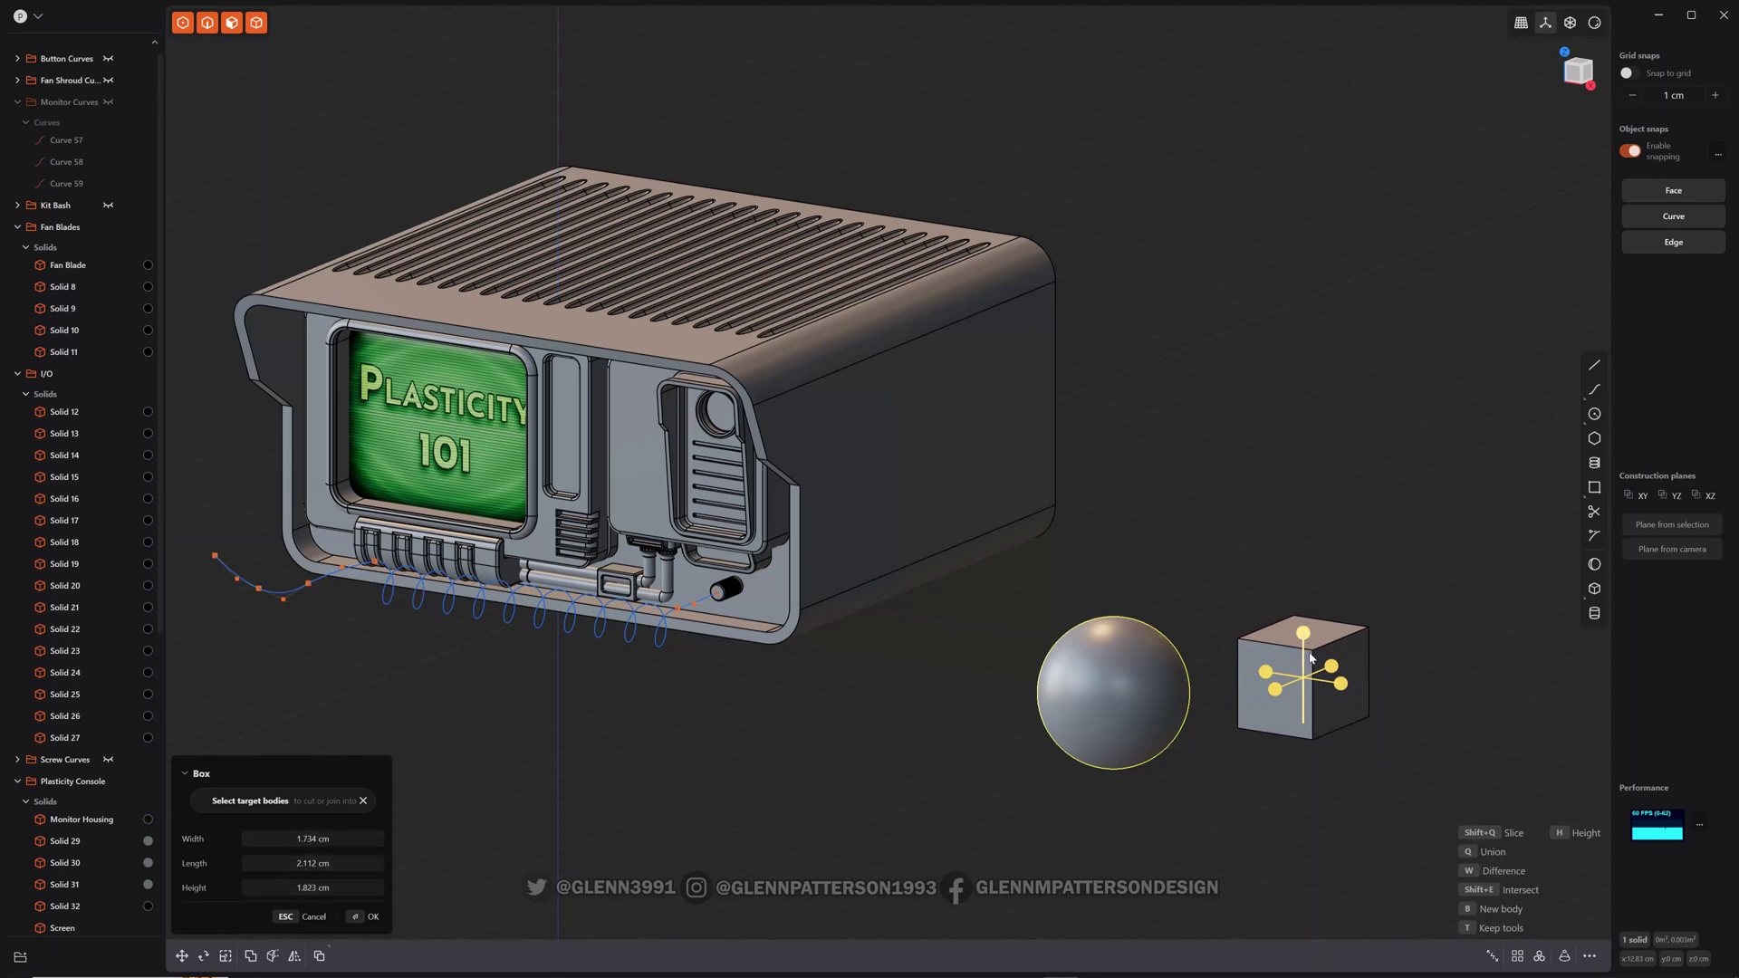
{"action": "left_click", "coordinate": [1412, 769]}
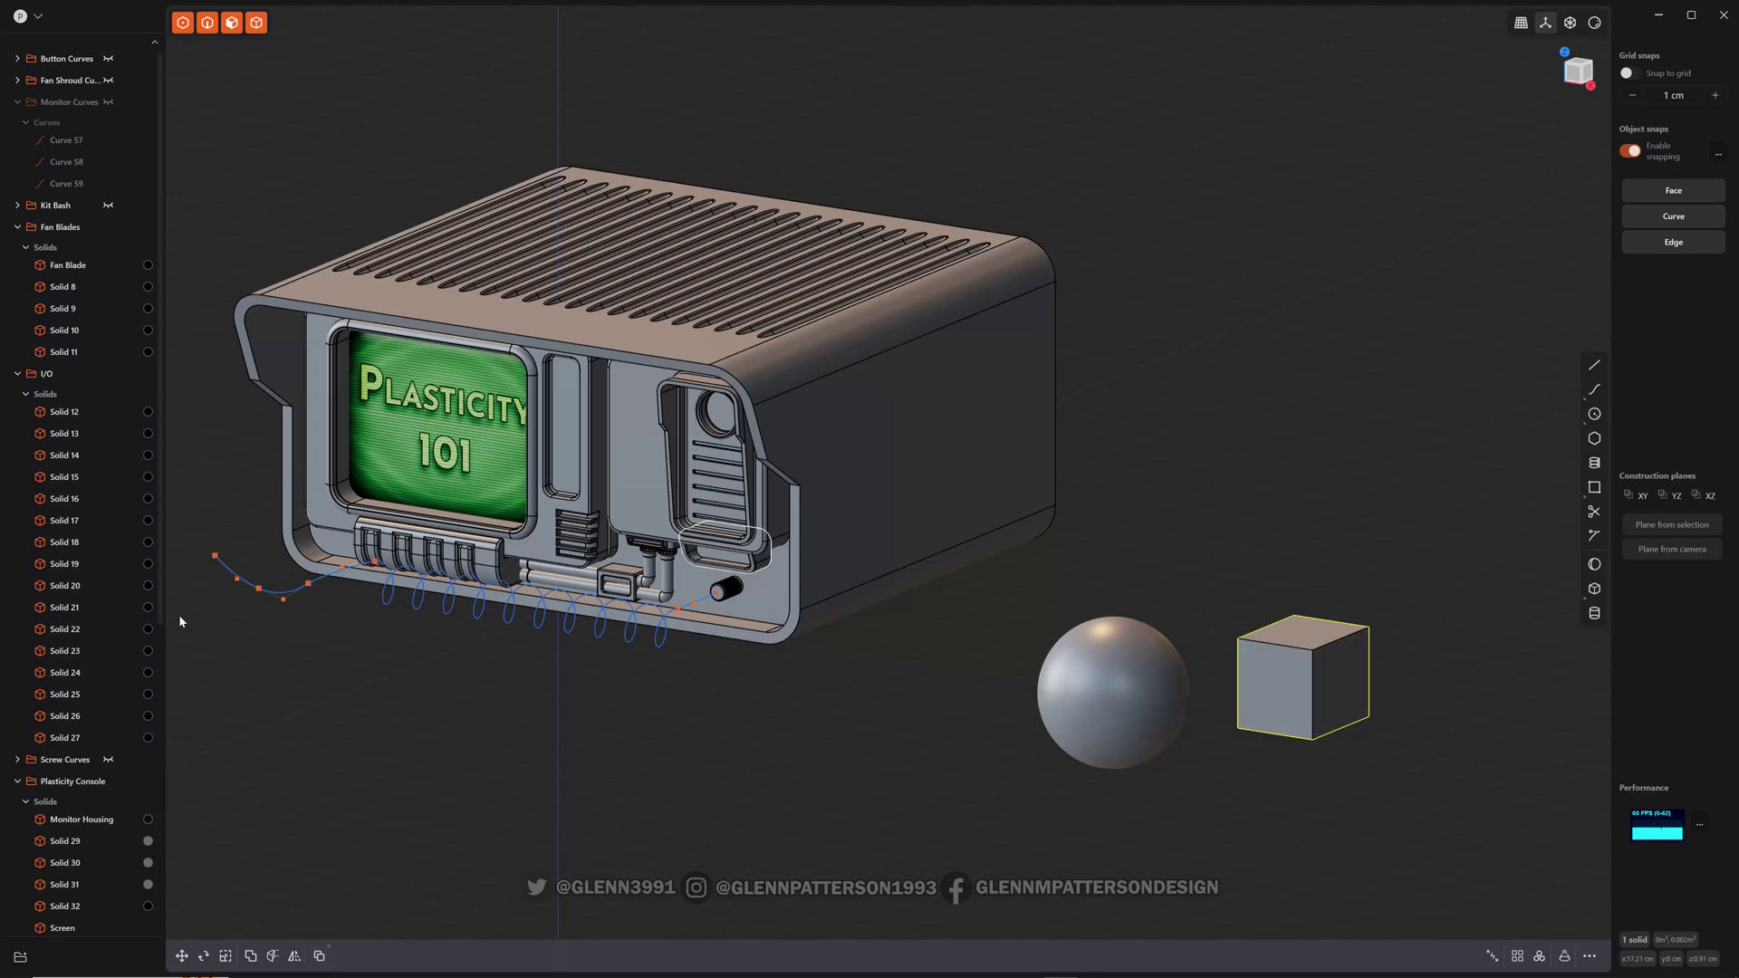
{"action": "scroll", "coordinate": [54, 779], "scroll_direction": "down", "scroll_amount": 3}
{"action": "scroll", "coordinate": [45, 815], "scroll_direction": "down", "scroll_amount": 4}
{"action": "scroll", "coordinate": [32, 838], "scroll_direction": "down", "scroll_amount": 3}
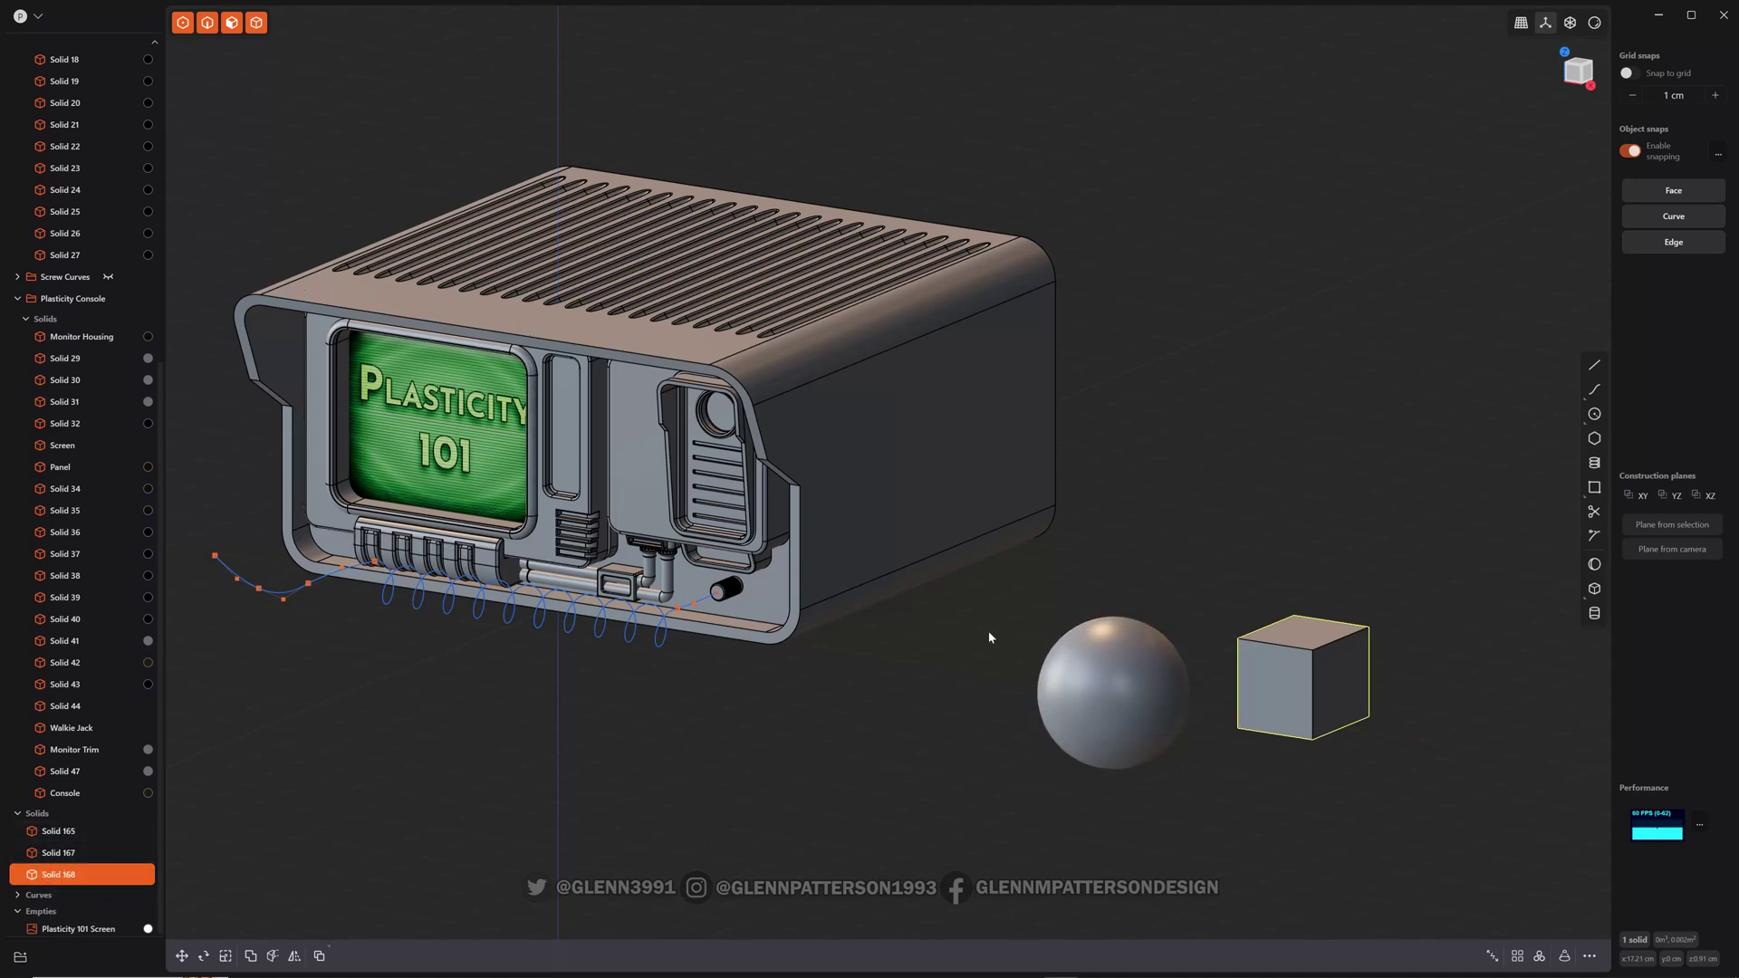
{"action": "mouse_move", "coordinate": [1229, 429]}
{"action": "middle_mouse_down"}
{"action": "mouse_move", "coordinate": [1227, 453]}
{"action": "mouse_move", "coordinate": [1008, 506]}
{"action": "middle_mouse_up"}
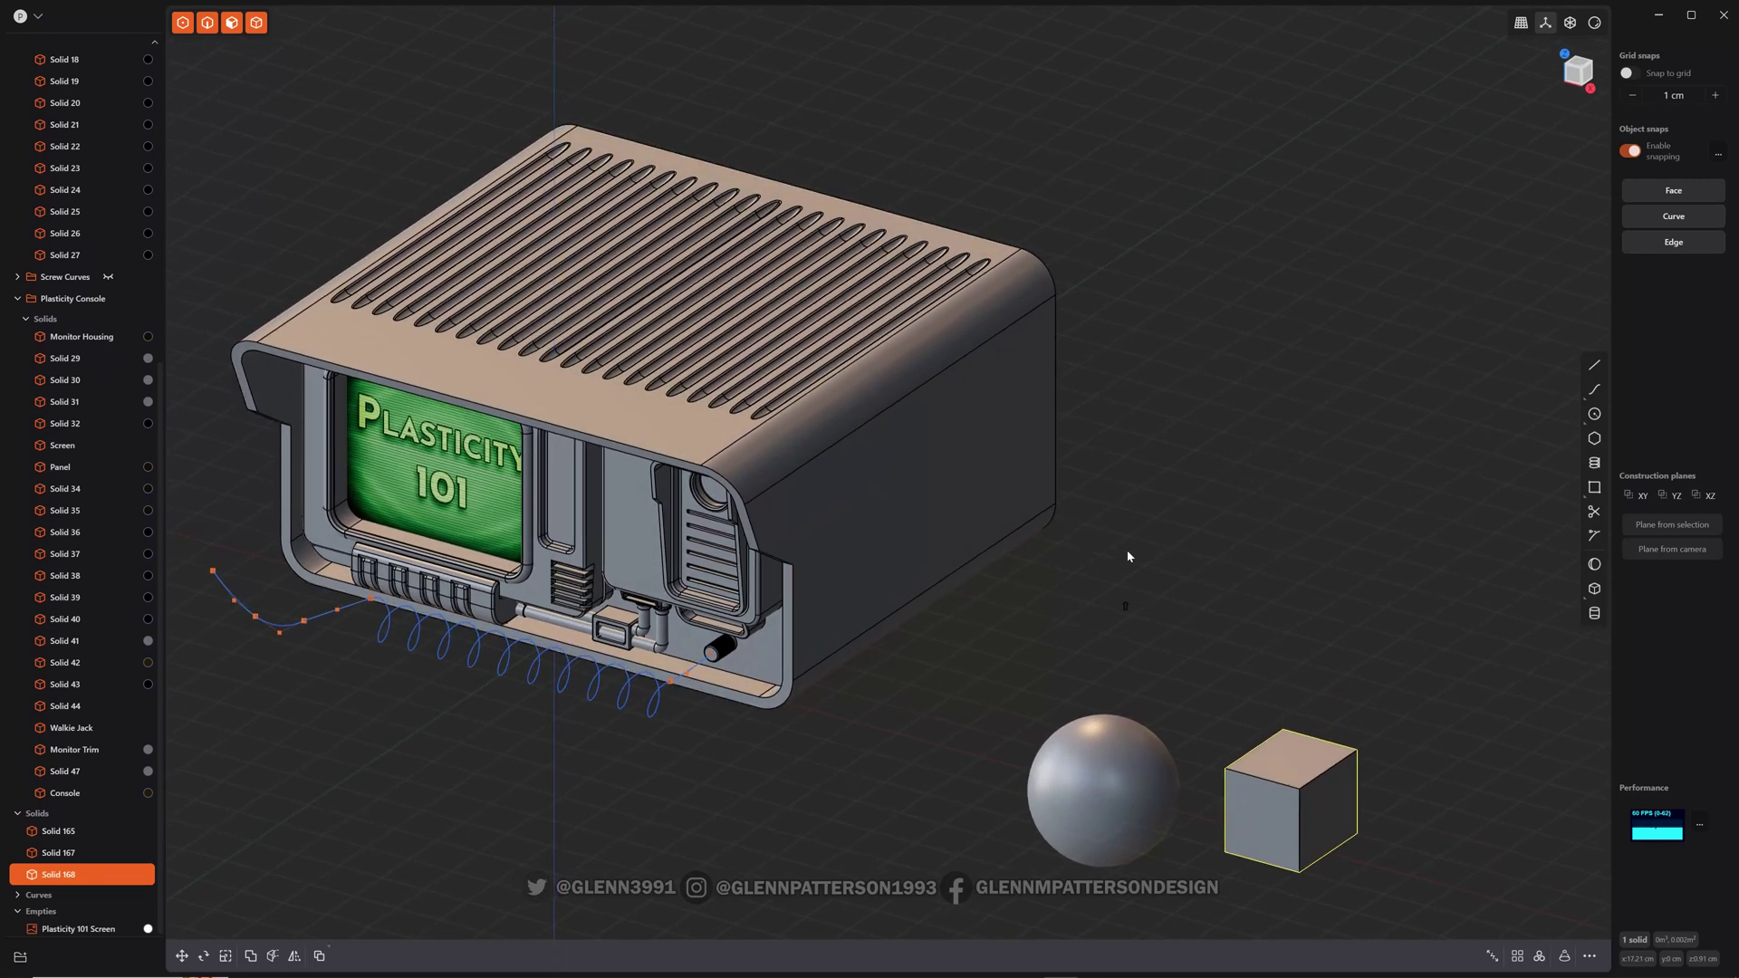
{"action": "middle_click_drag", "start_coordinate": [1128, 555], "coordinate": [1102, 392], "text": "shift"}
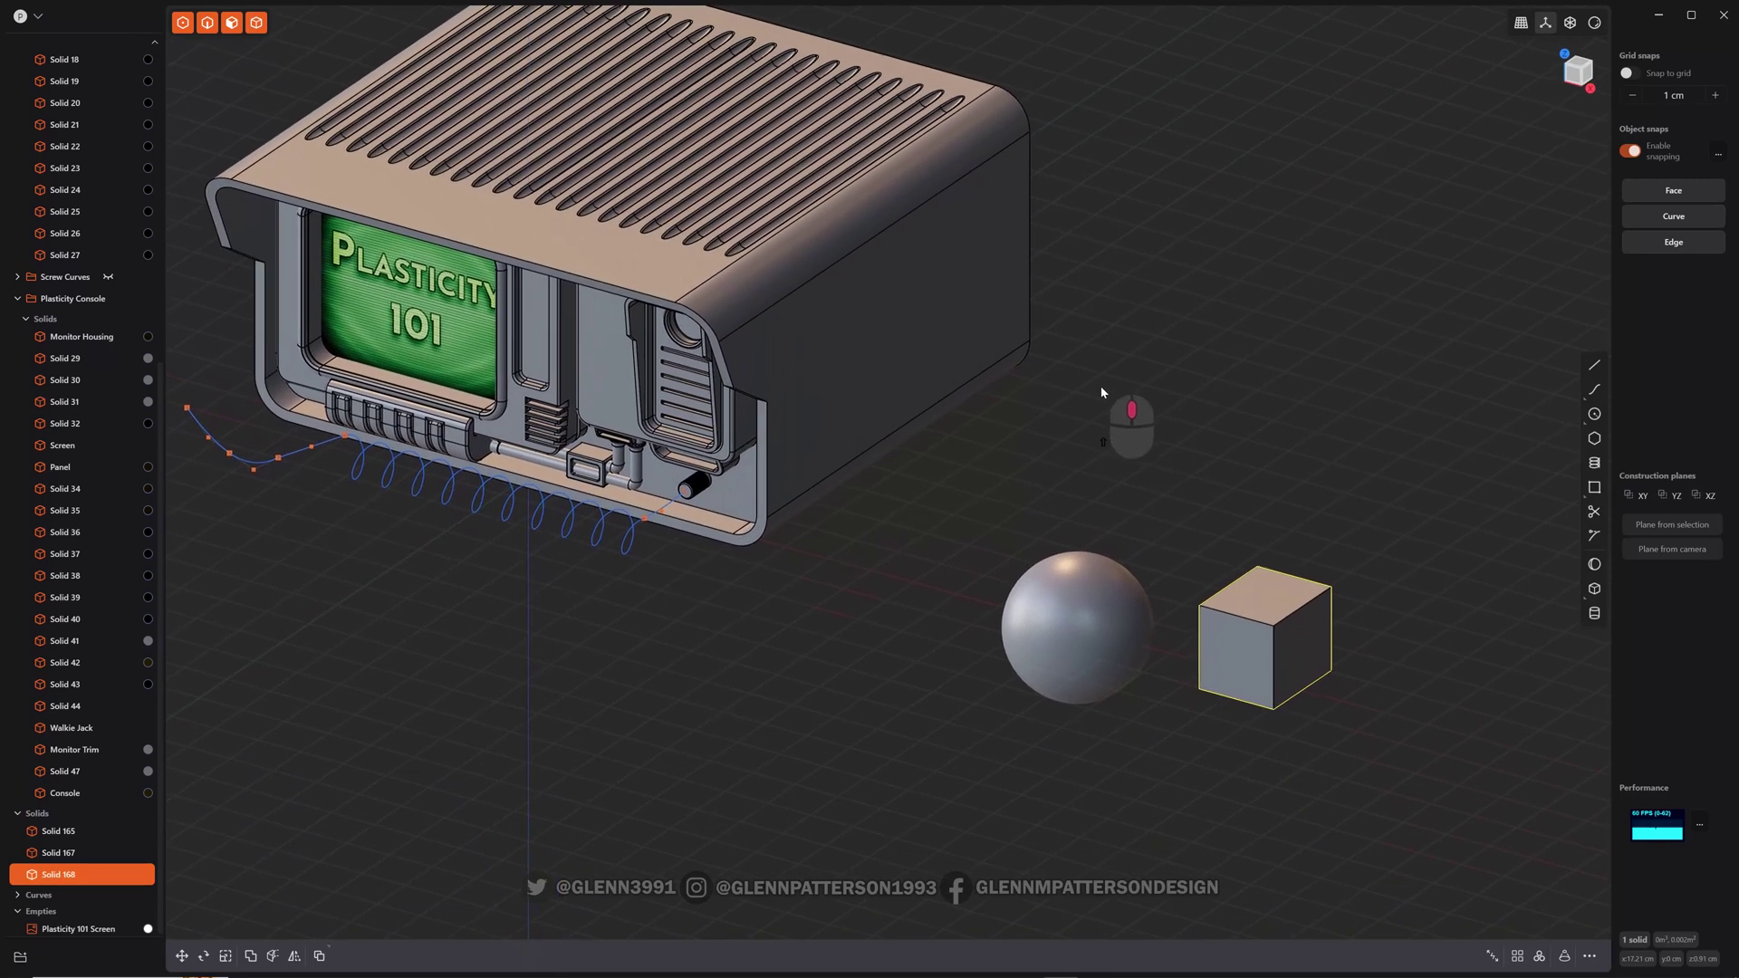
Start a cylinder centred on the console's side face with a 1.348 cm radius
{"action": "left_click", "coordinate": [1595, 616]}
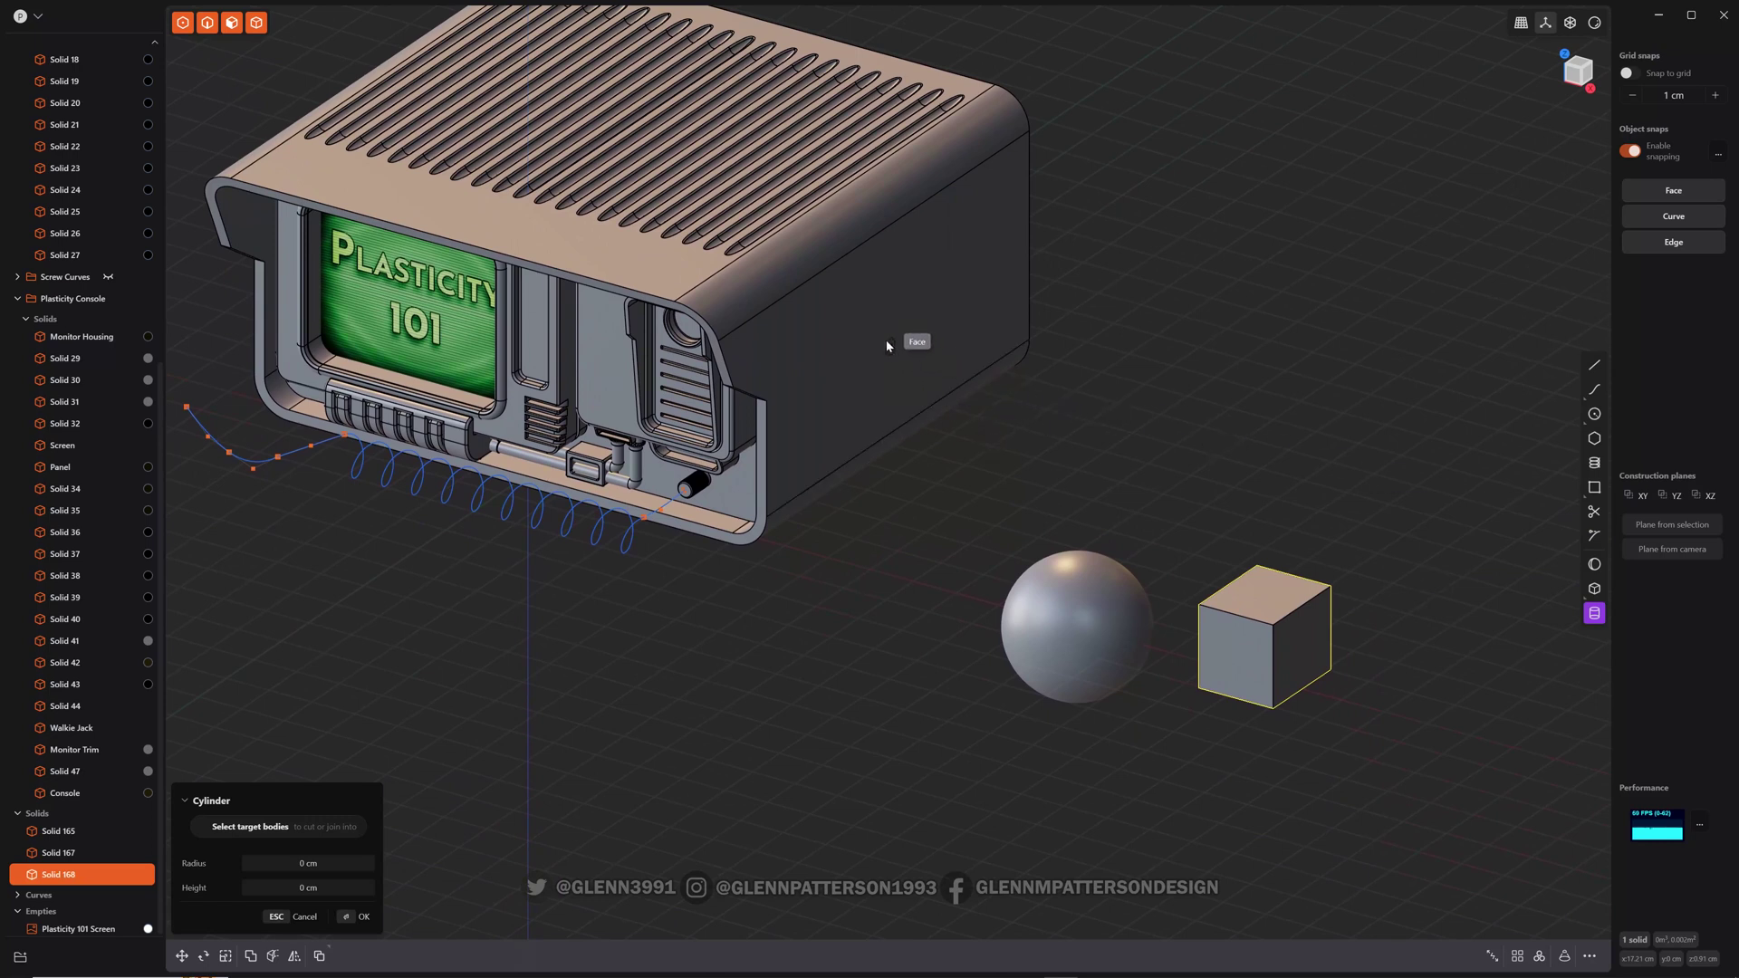
{"action": "middle_click_drag", "start_coordinate": [1145, 462], "coordinate": [1106, 453]}
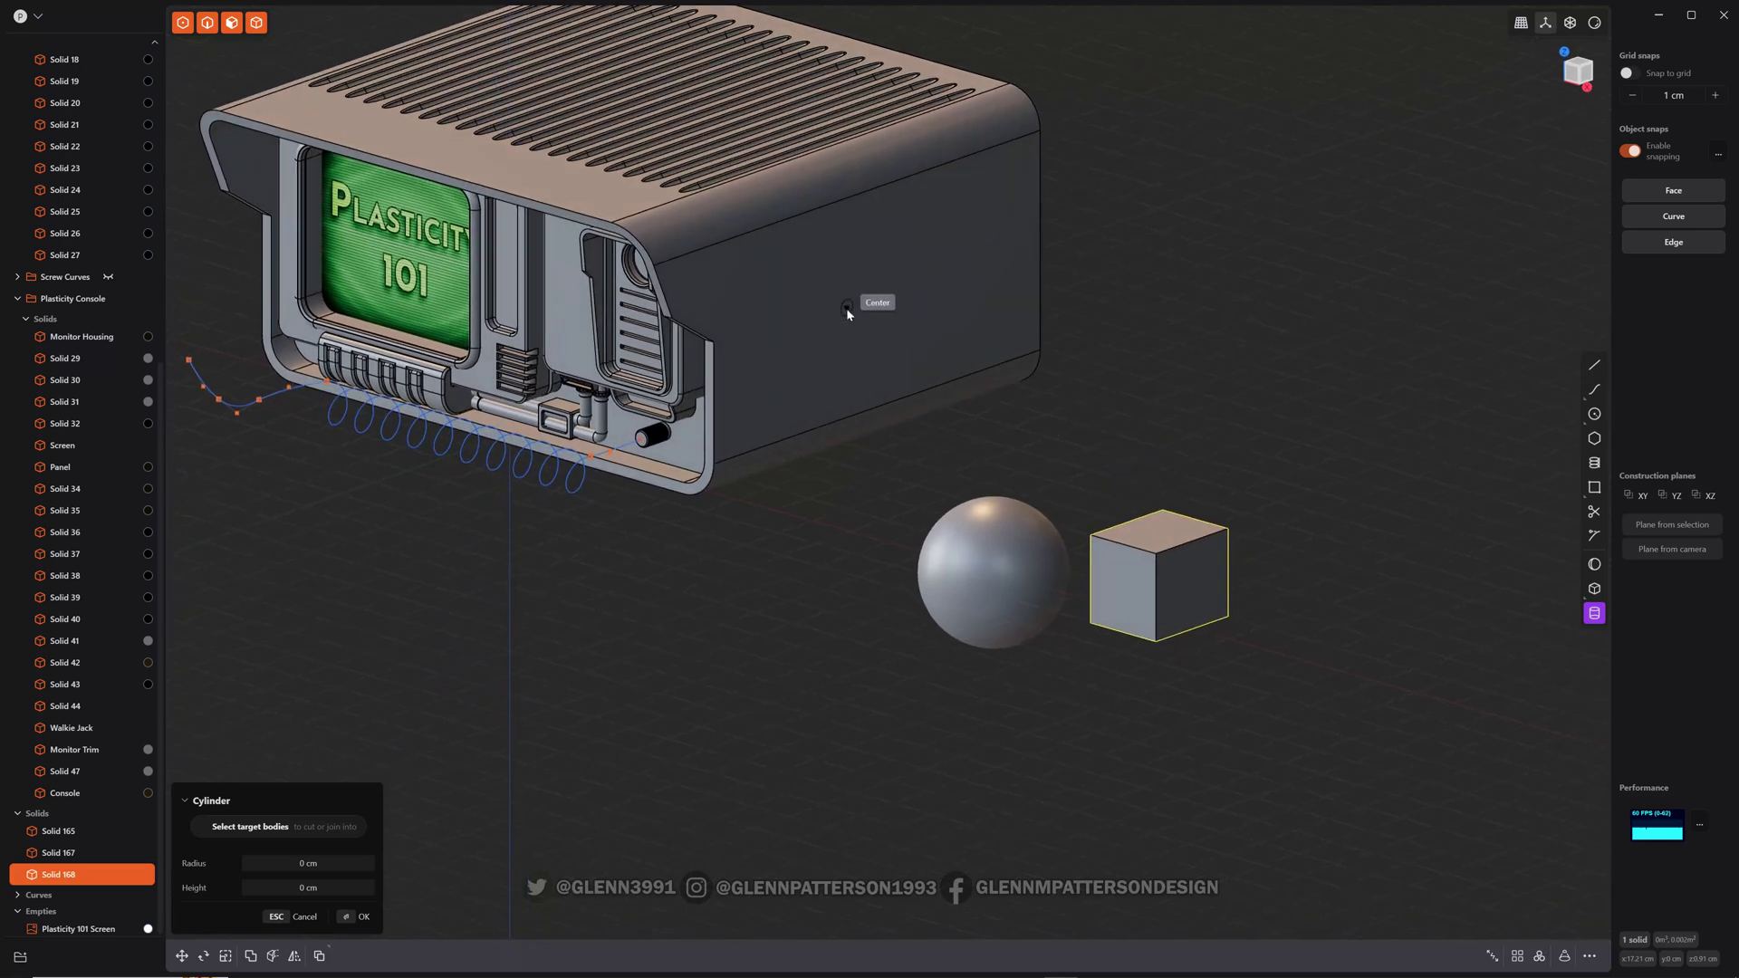
{"action": "left_click", "coordinate": [847, 310]}
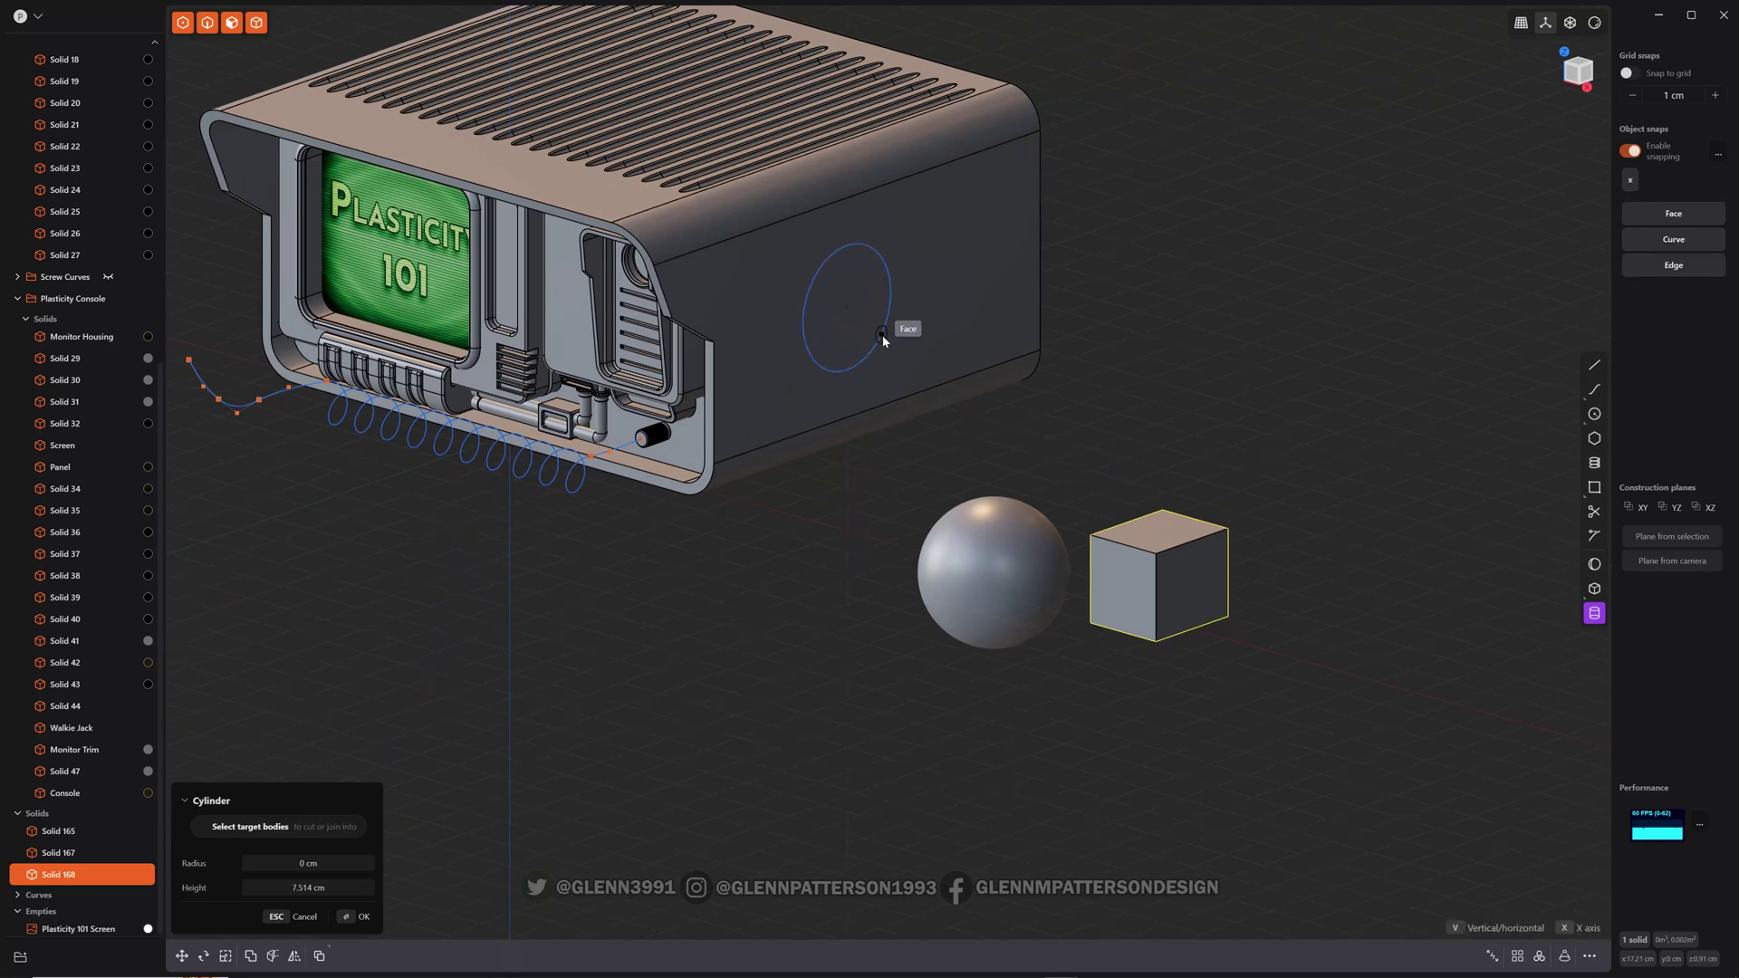
{"action": "left_click", "coordinate": [883, 337]}
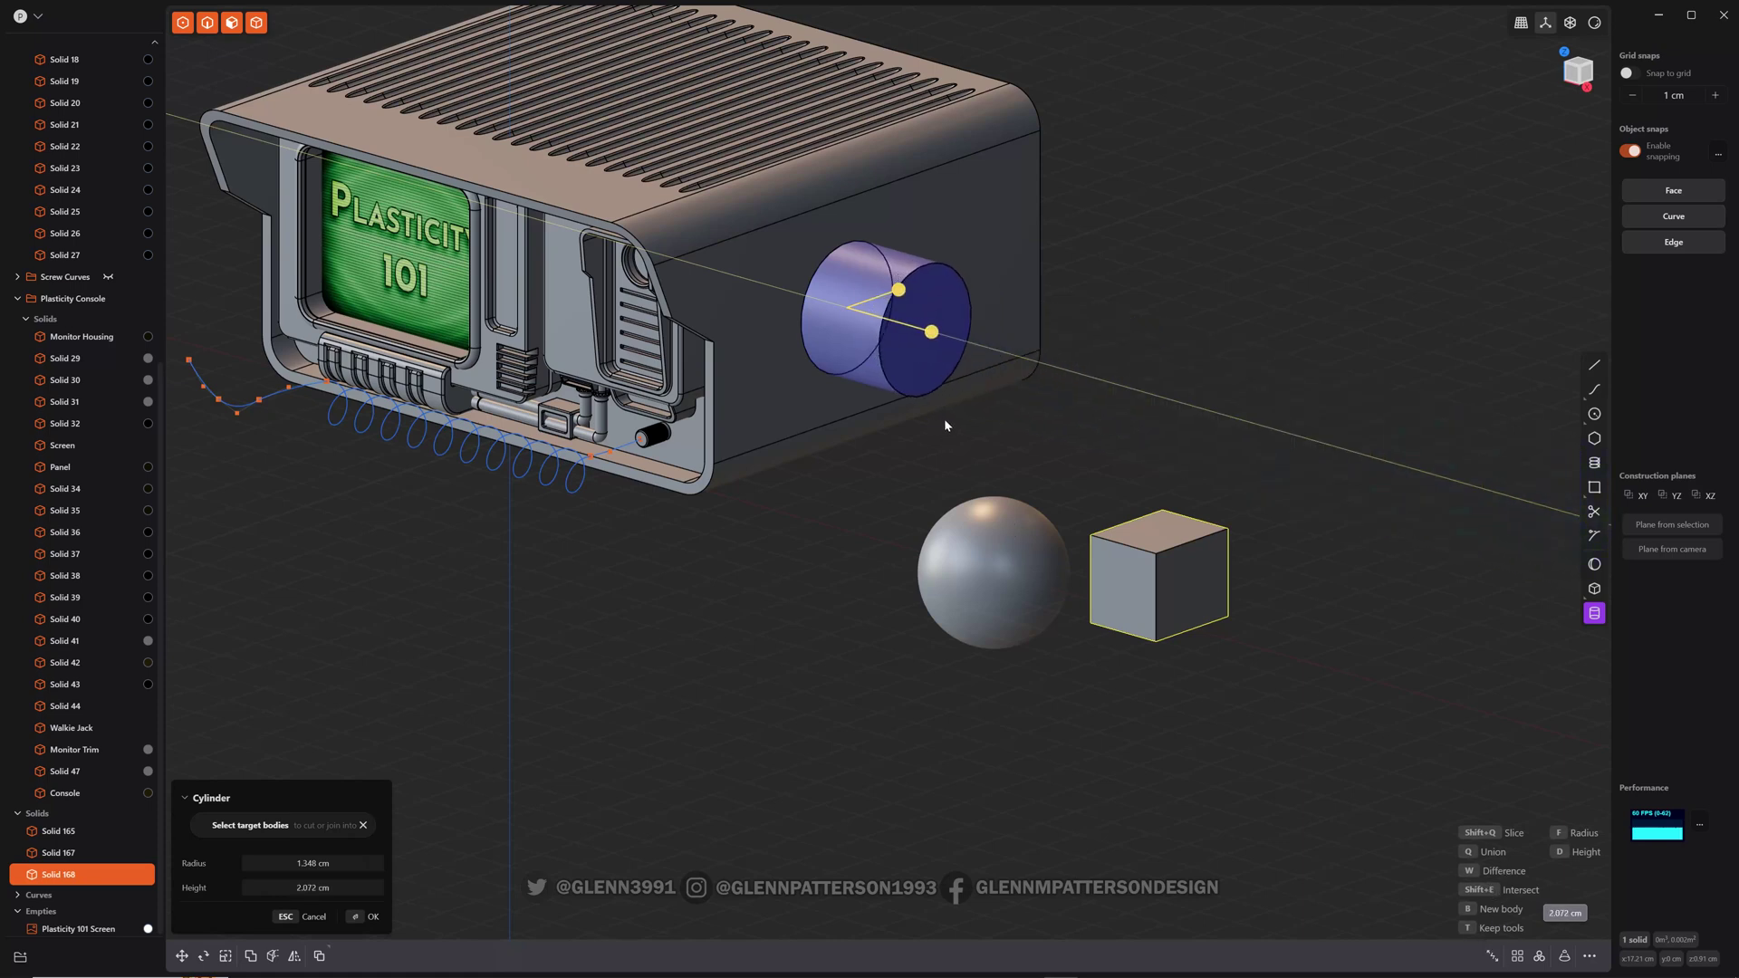
Set the cylinder to Slice mode and cut it 0.589 cm deep into the housing
{"action": "key", "text": "b"}
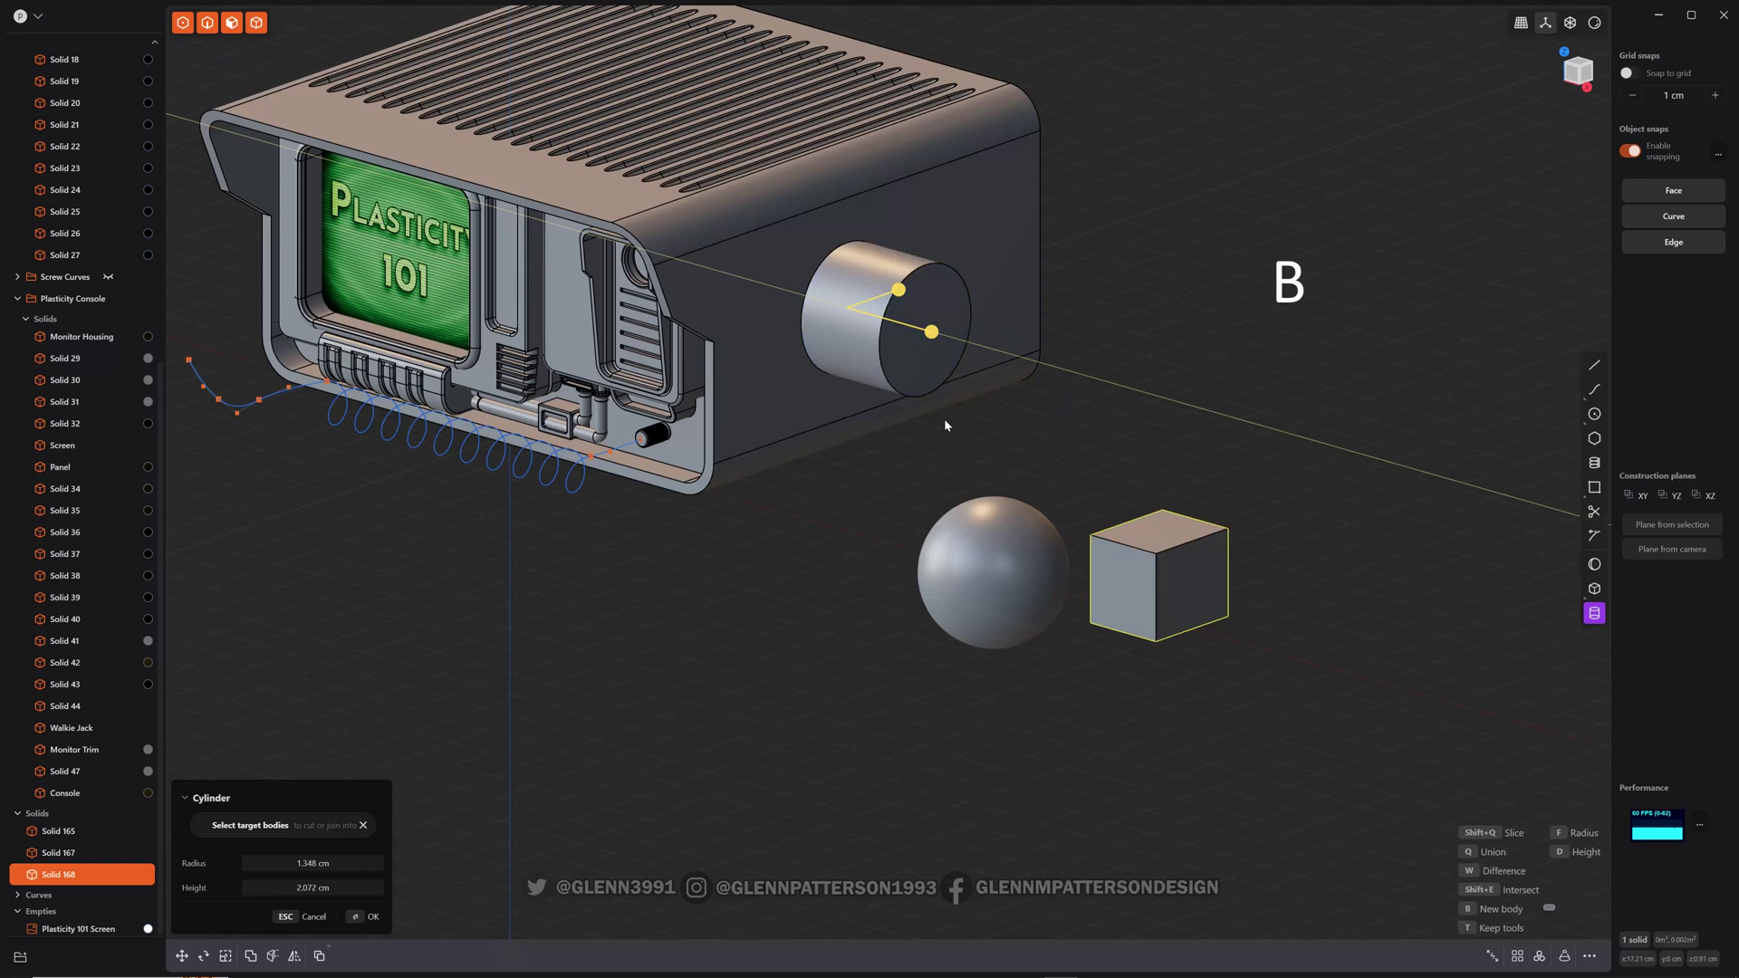
{"action": "key", "text": "w"}
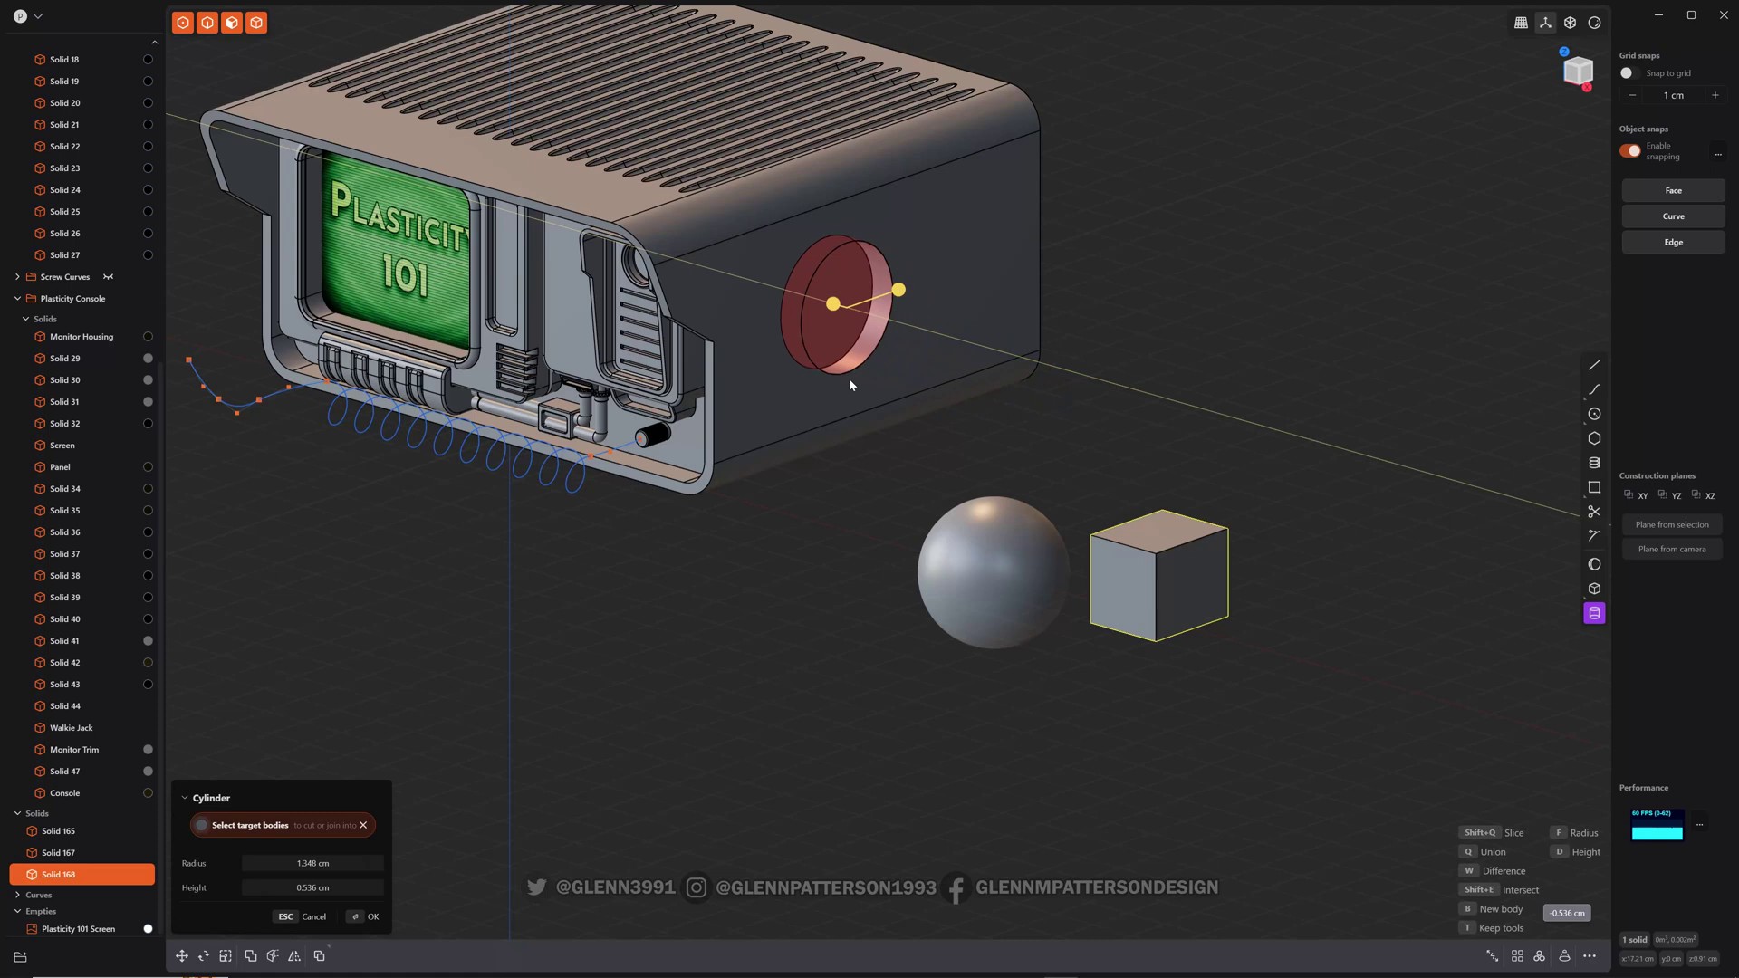
{"action": "key", "text": "shift+e"}
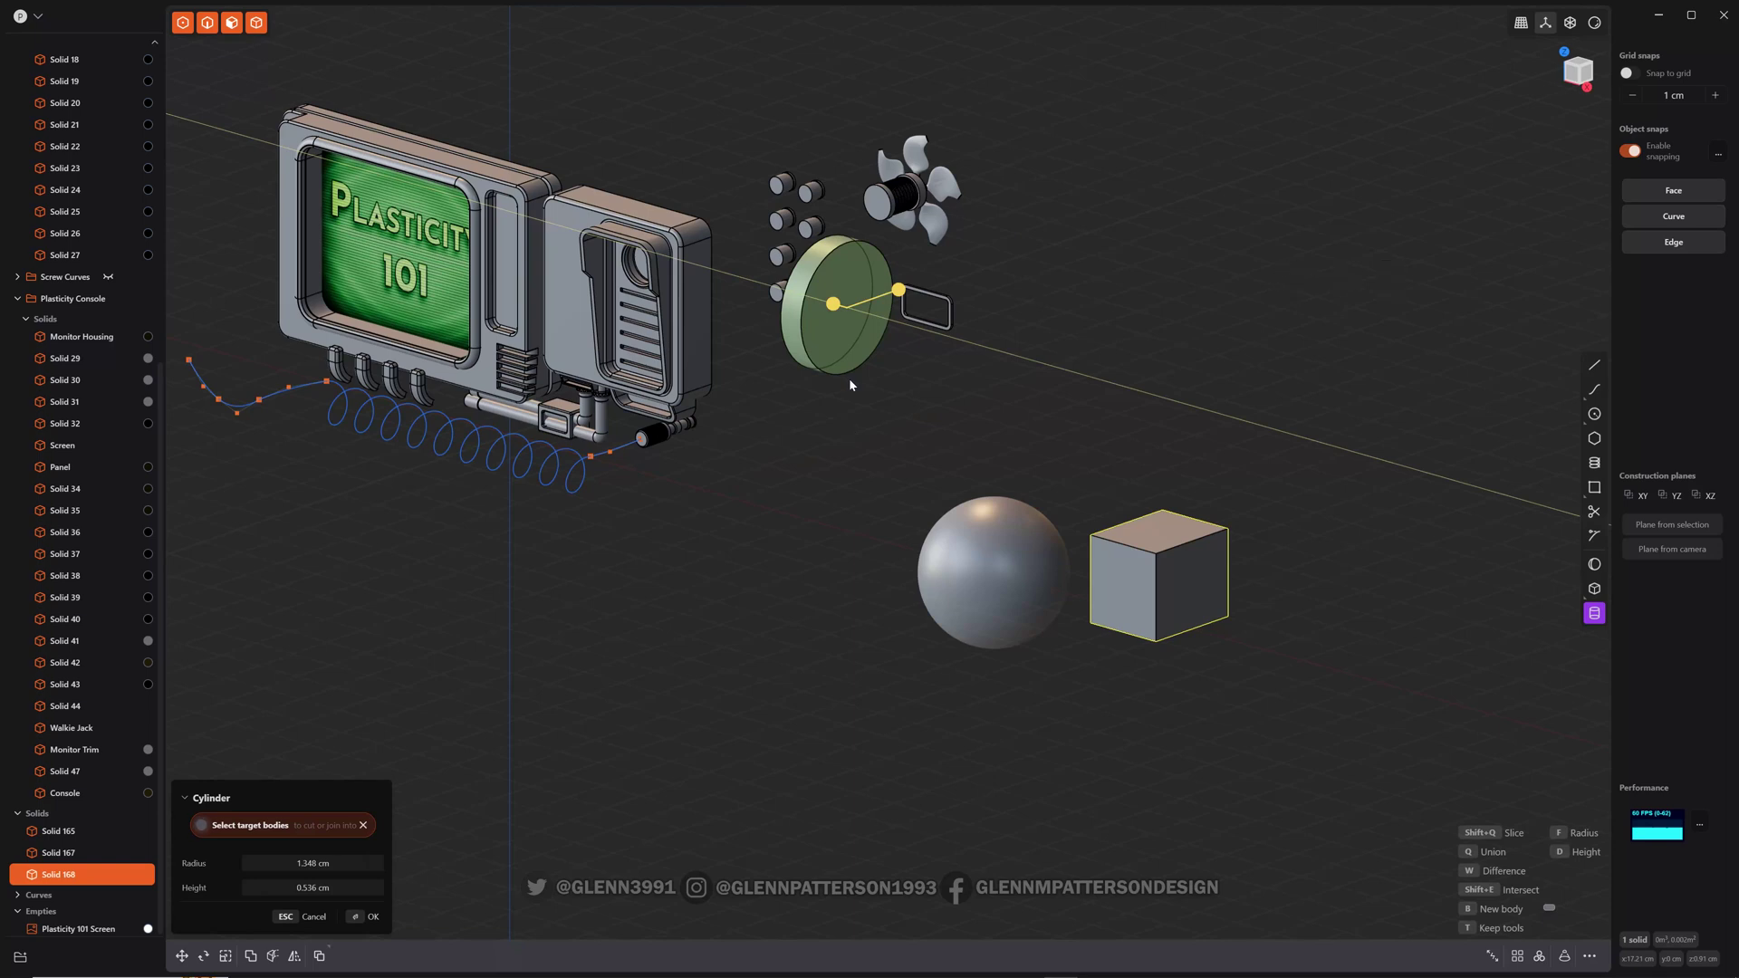
{"action": "key", "text": "q"}
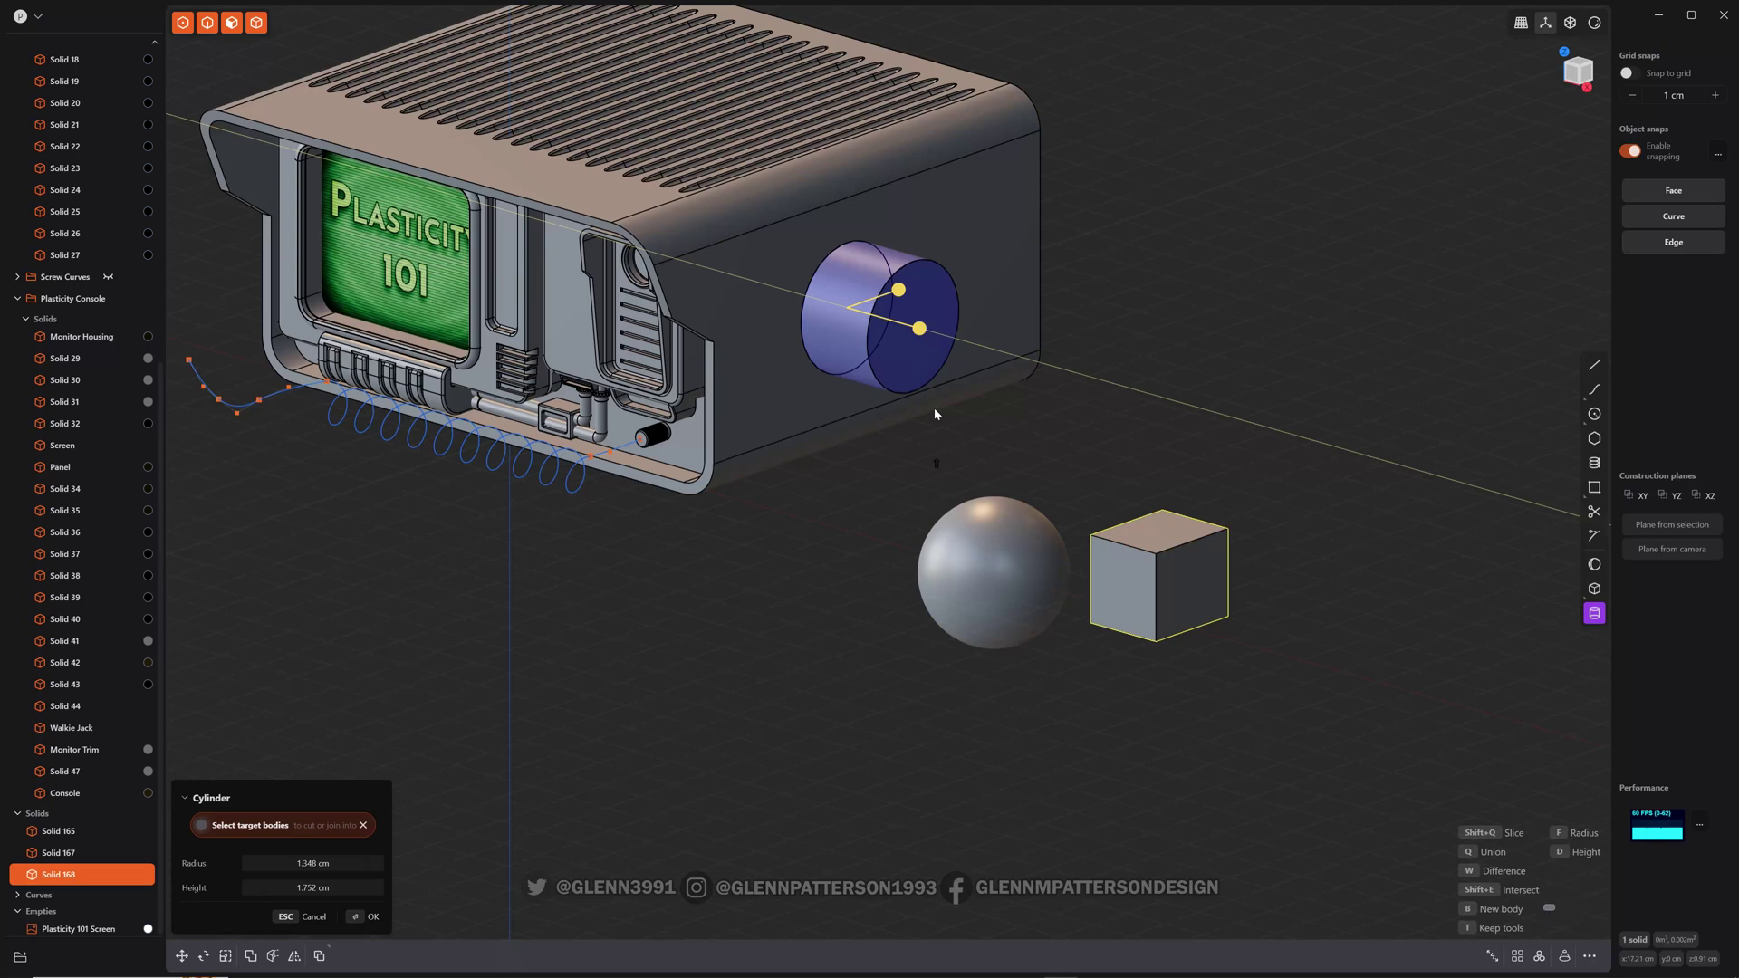
{"action": "key", "text": "shift+q"}
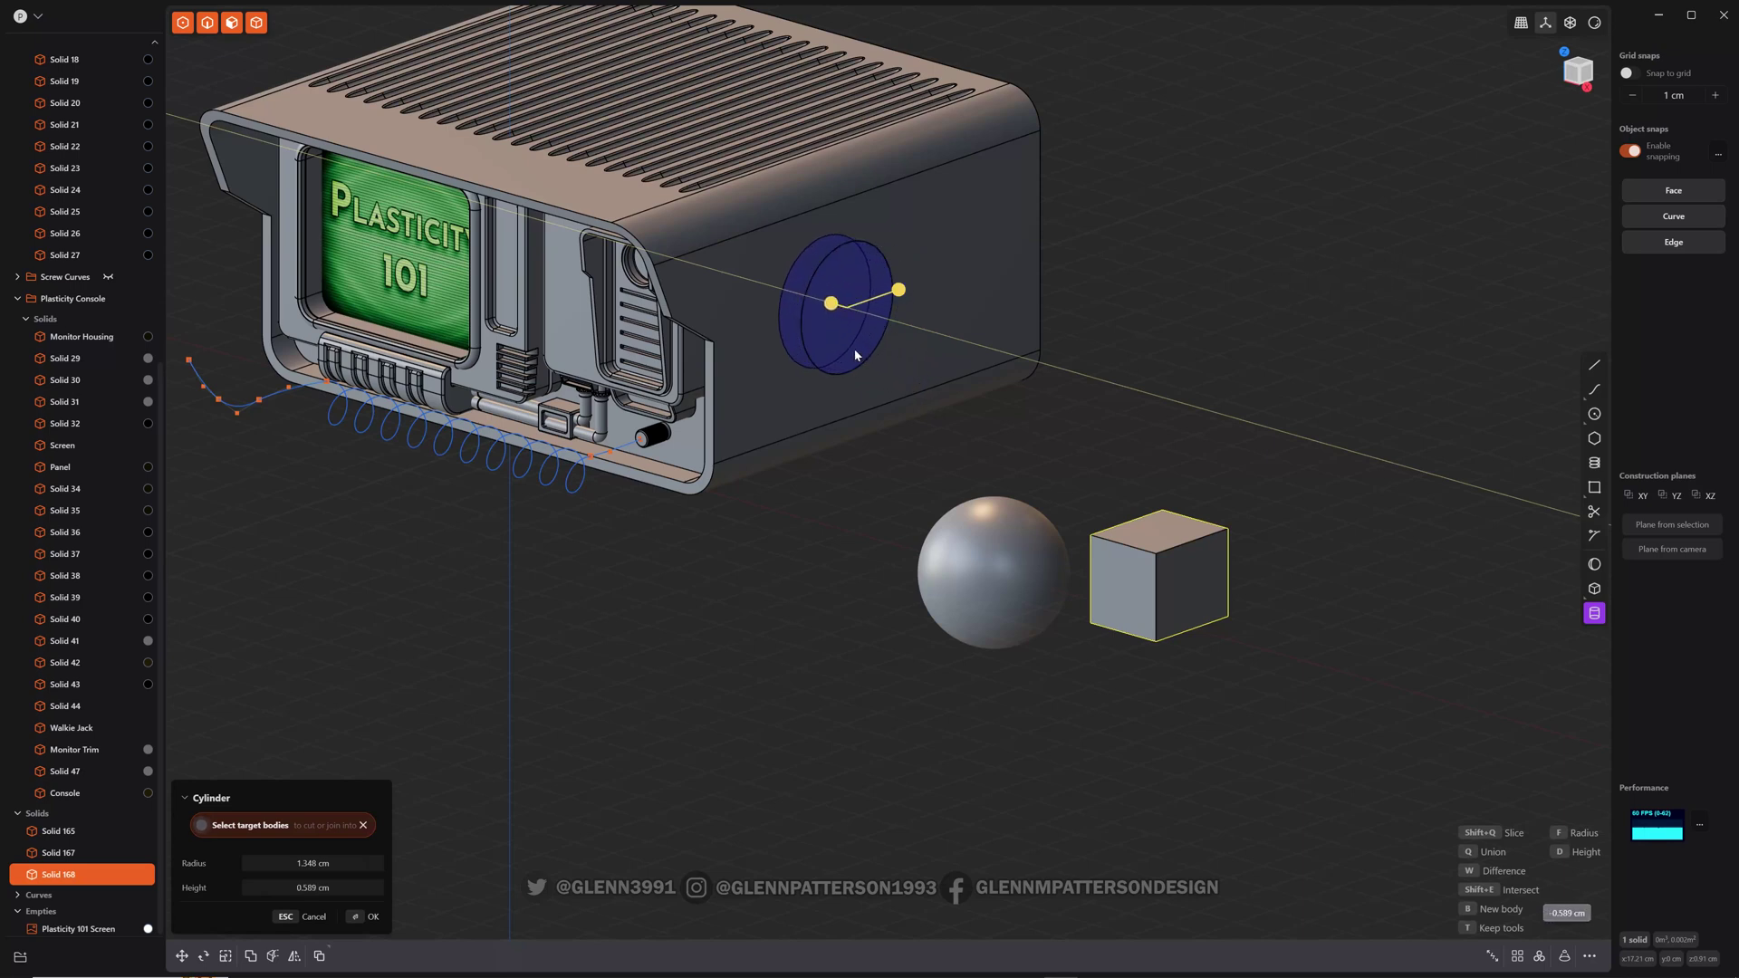
{"action": "left_click", "coordinate": [855, 355]}
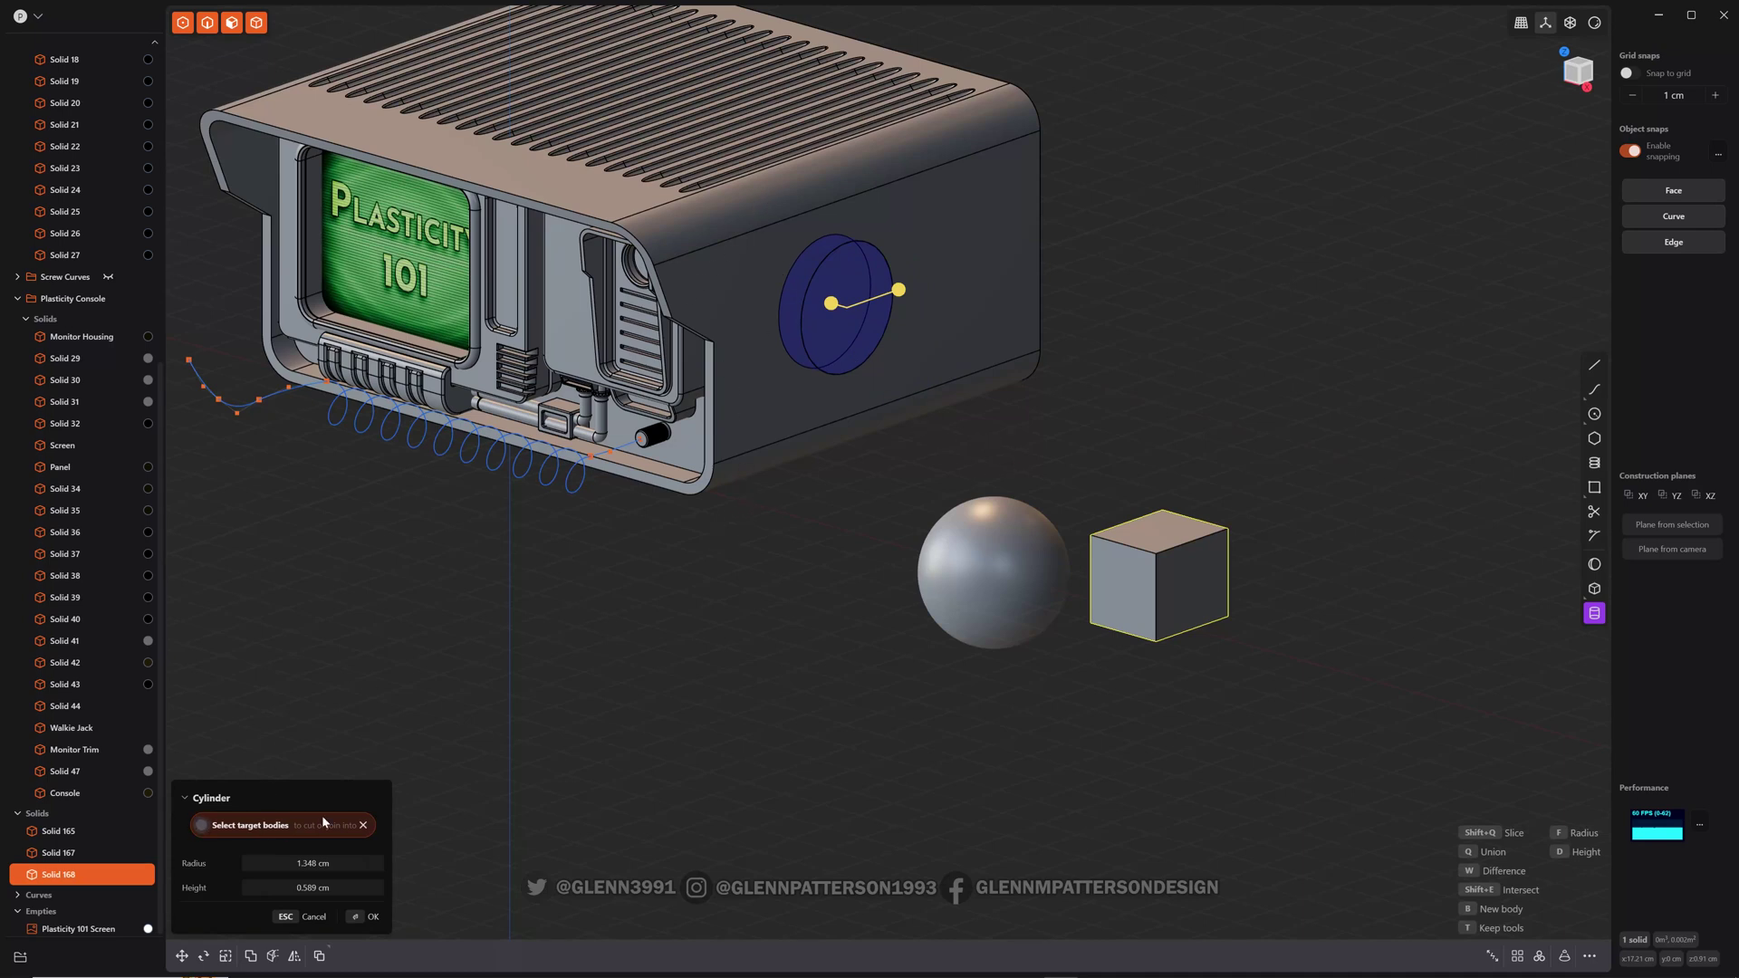
{"action": "key", "text": "Return"}
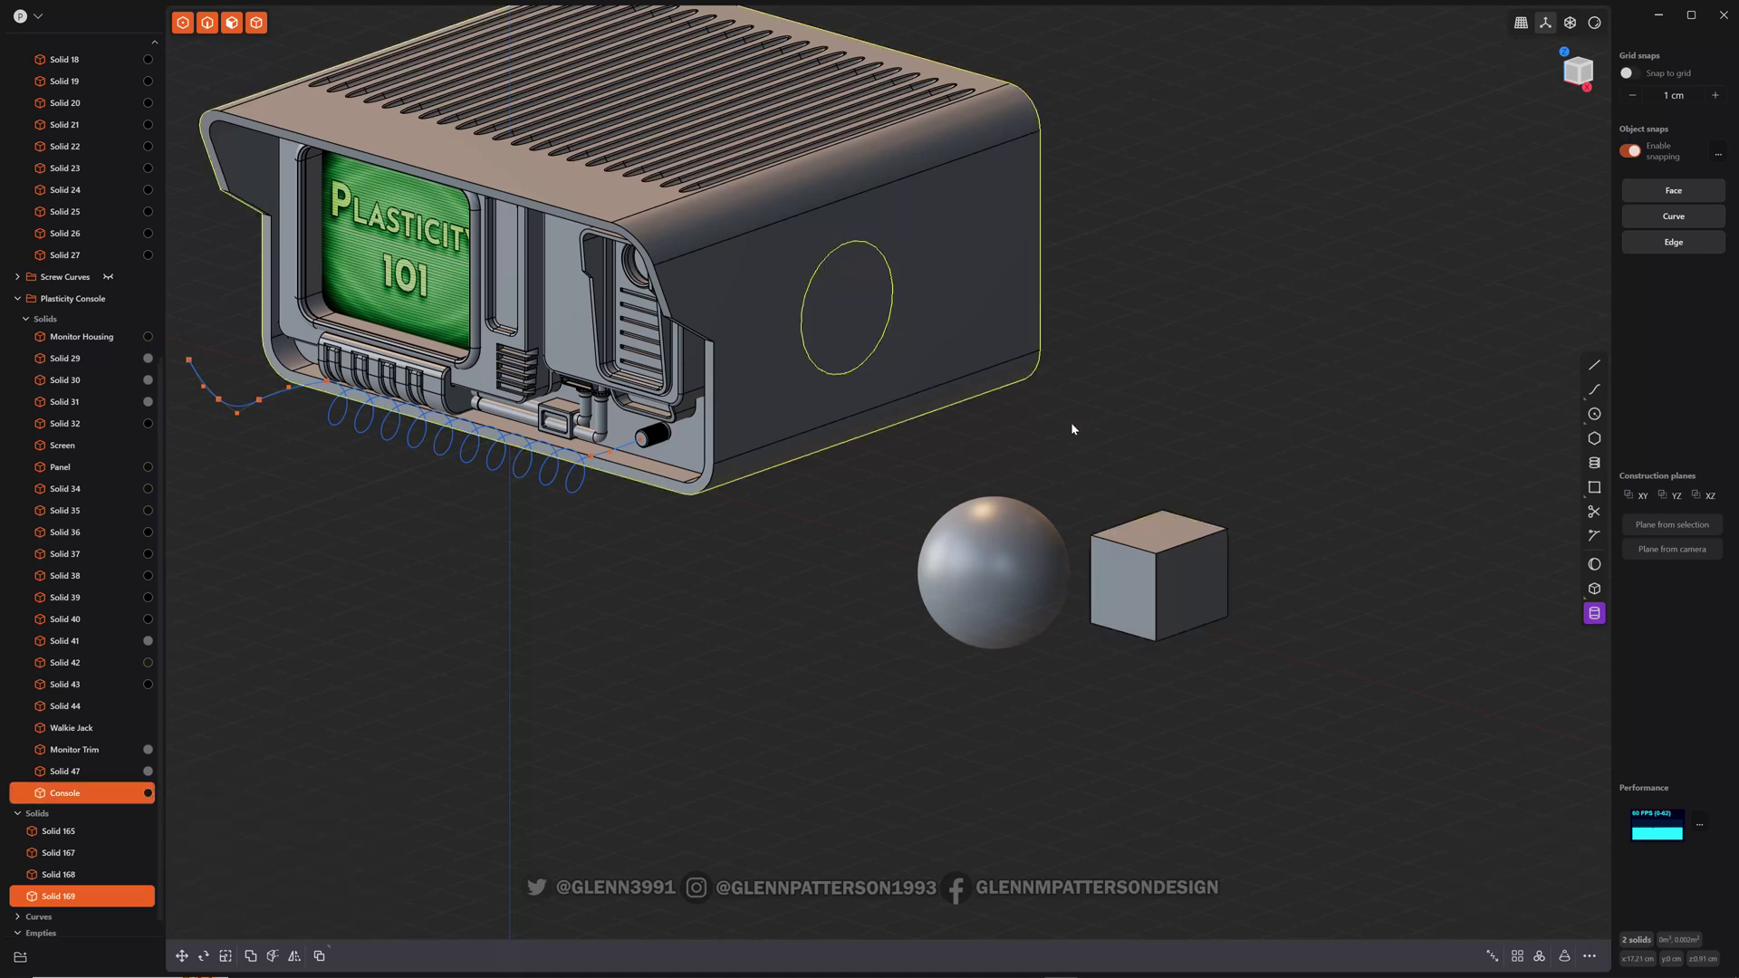
Move the sliced disc out of the console with G, exposing the round hole
{"action": "left_click", "coordinate": [1126, 466]}
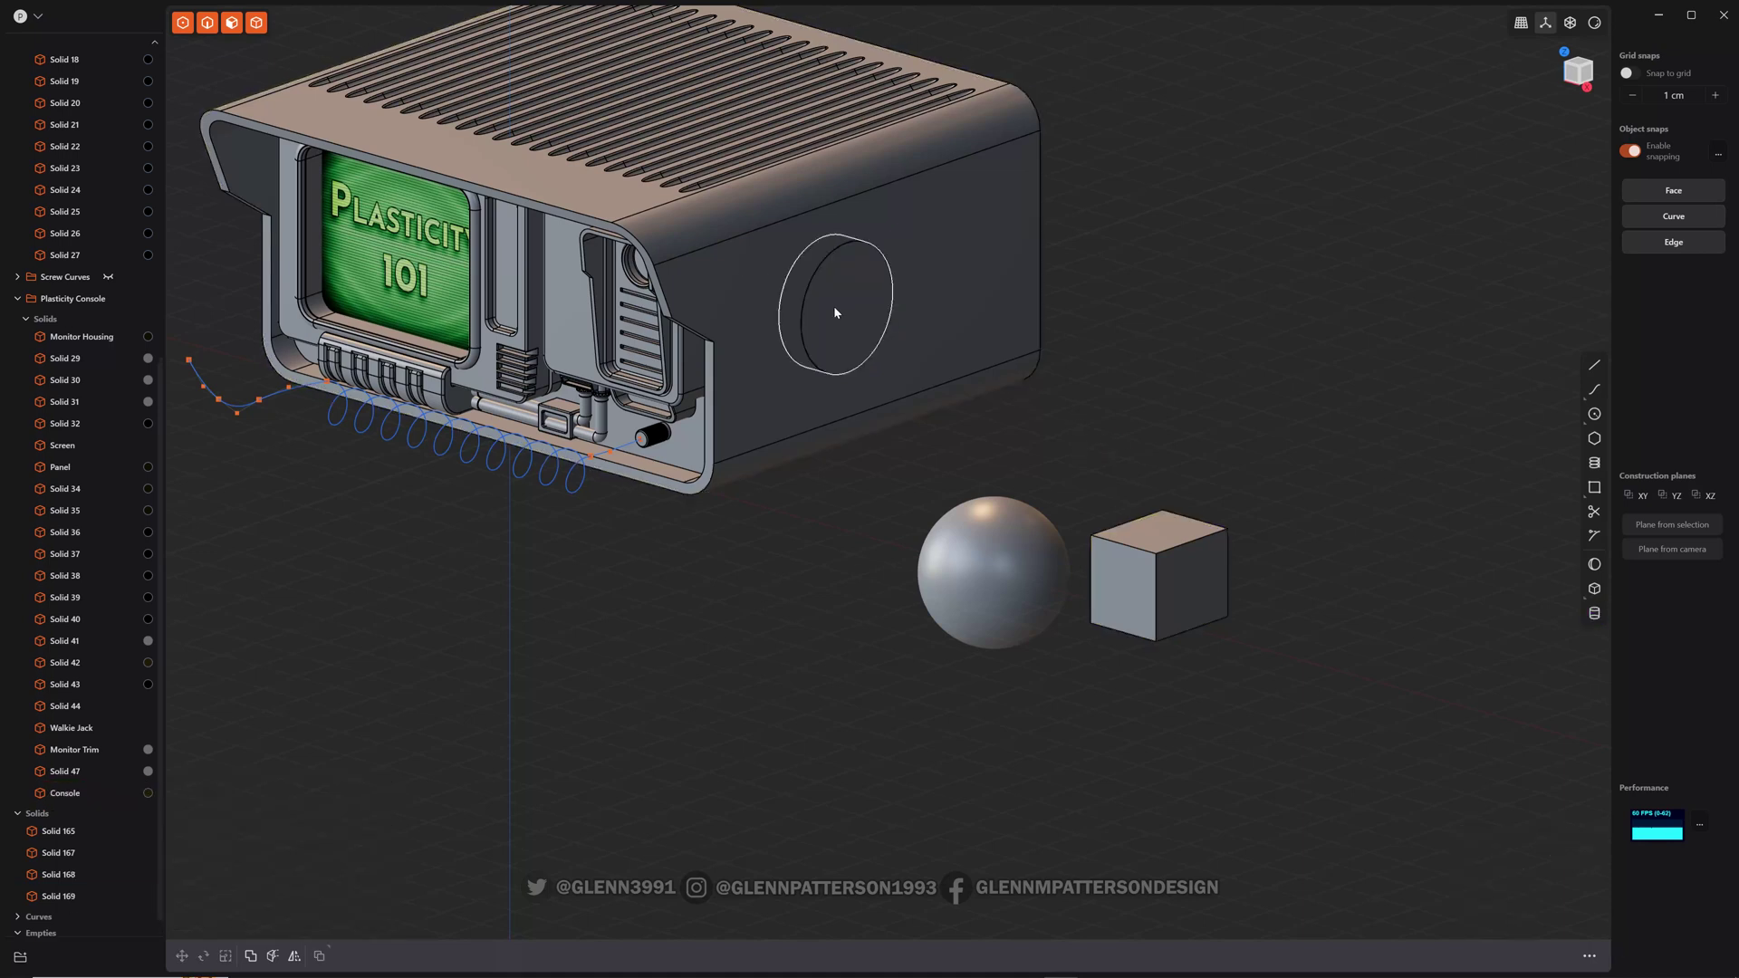
{"action": "left_click", "coordinate": [835, 312]}
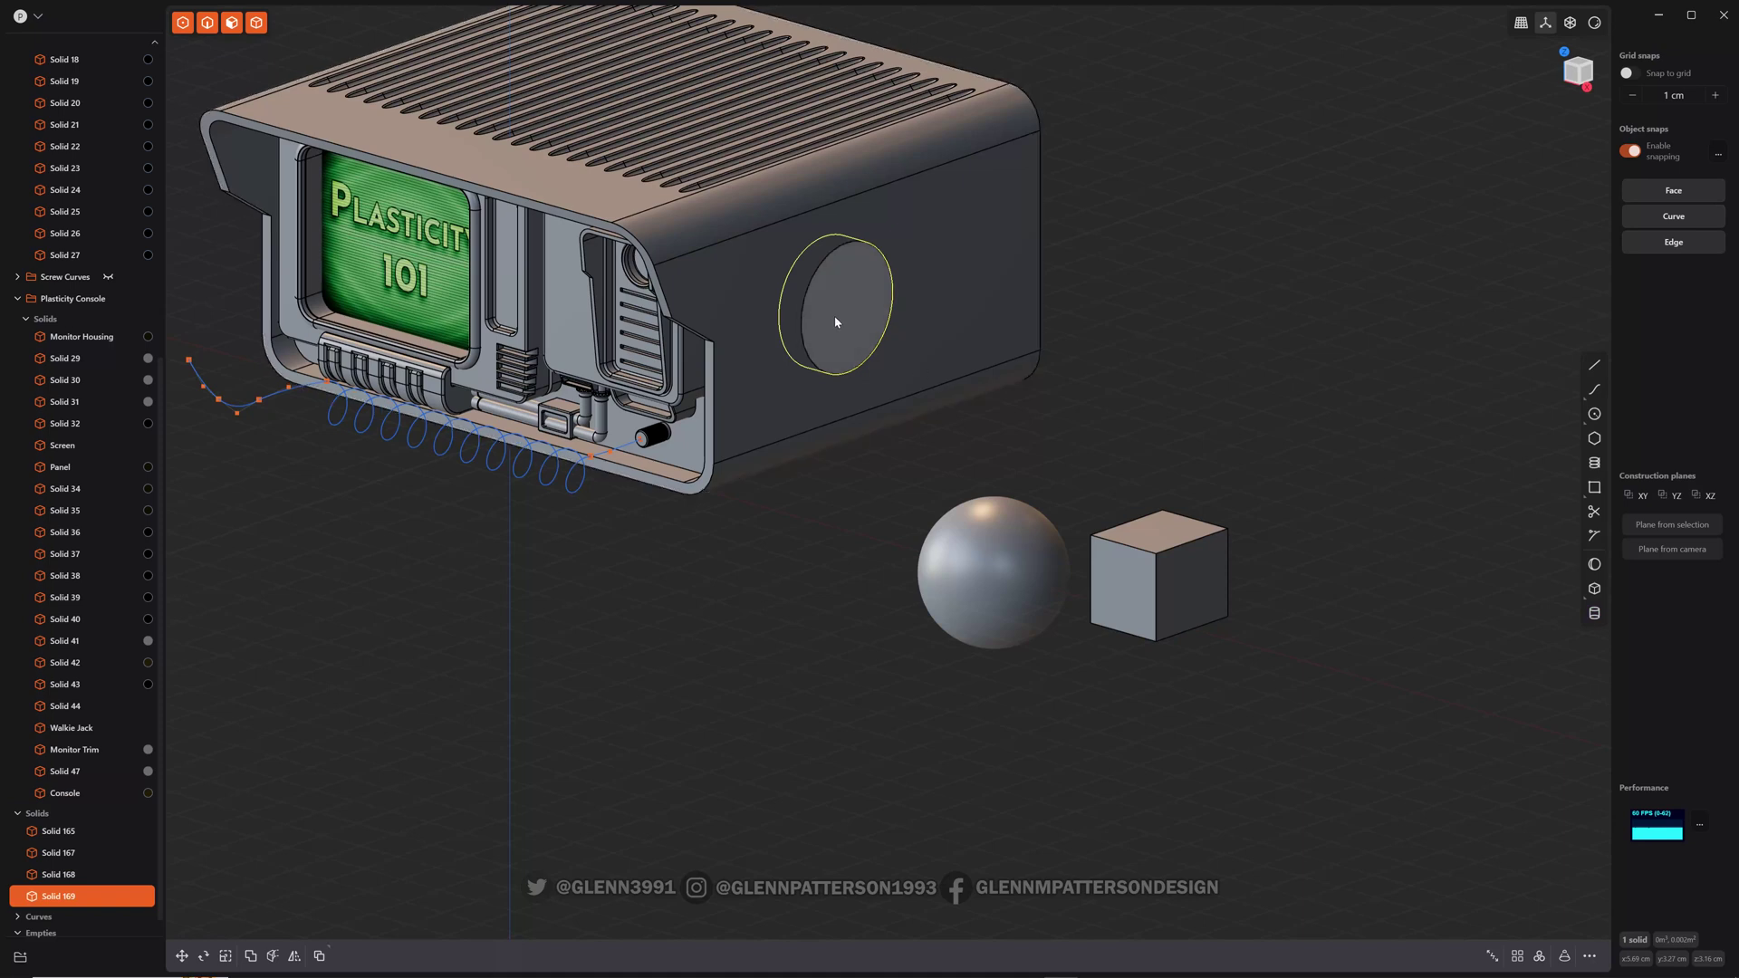
{"action": "key", "text": "g"}
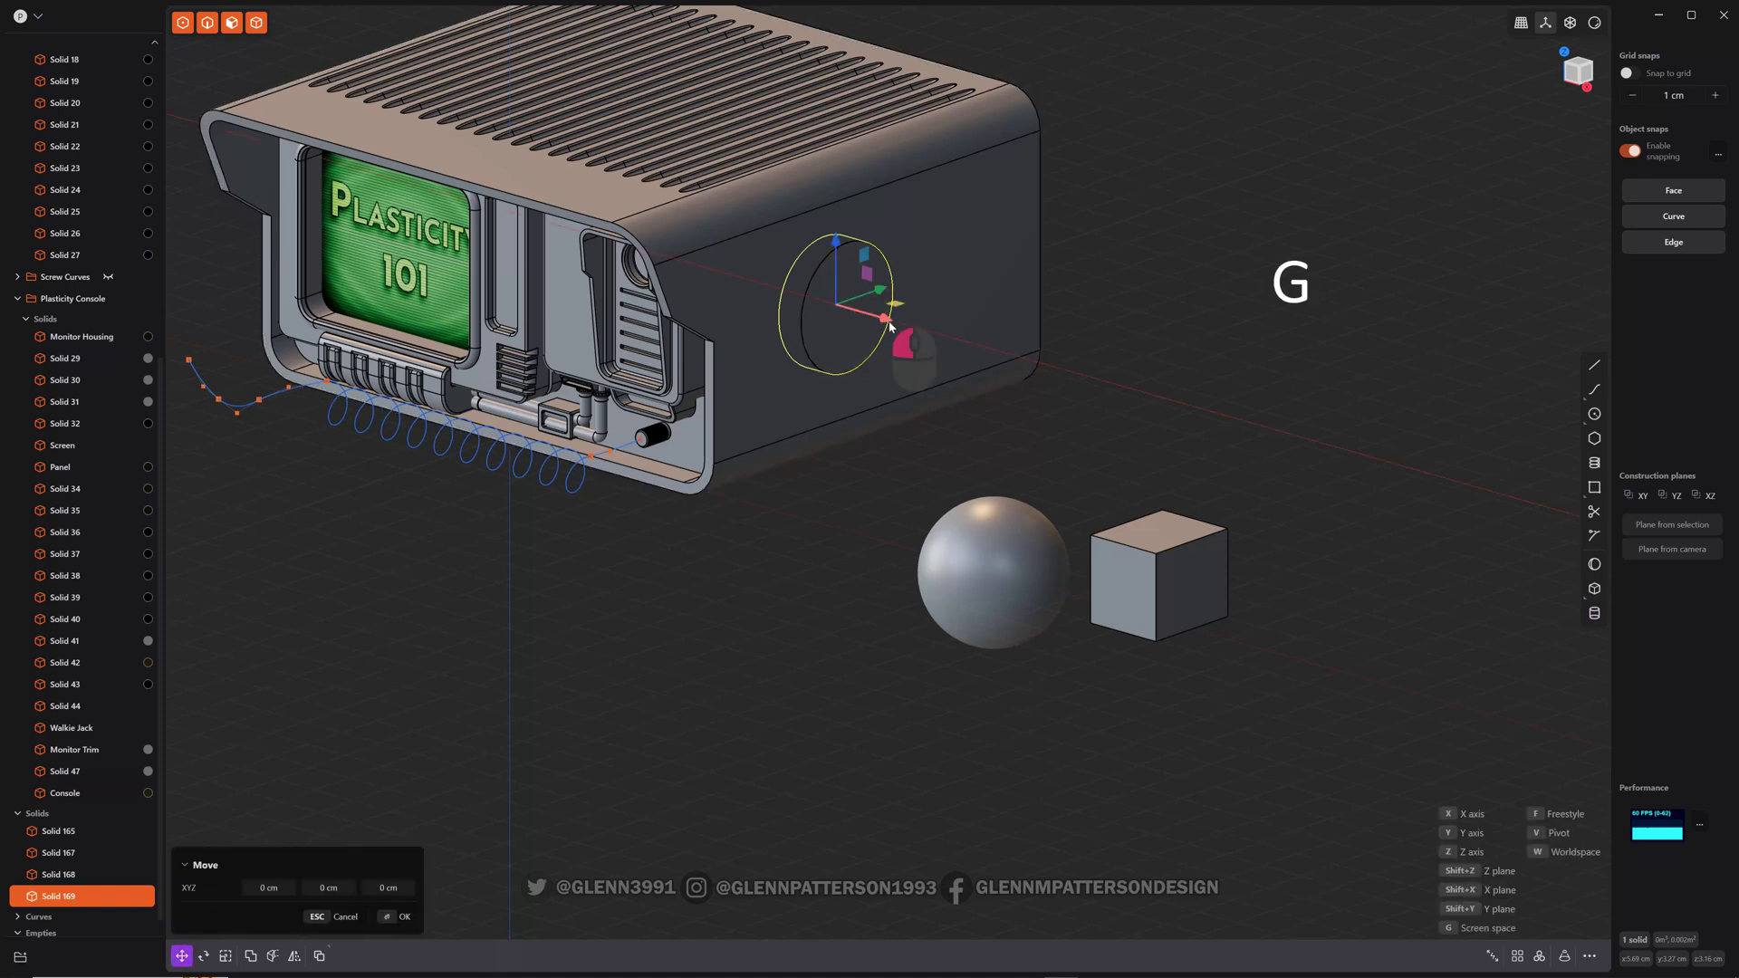
{"action": "key", "text": "Return"}
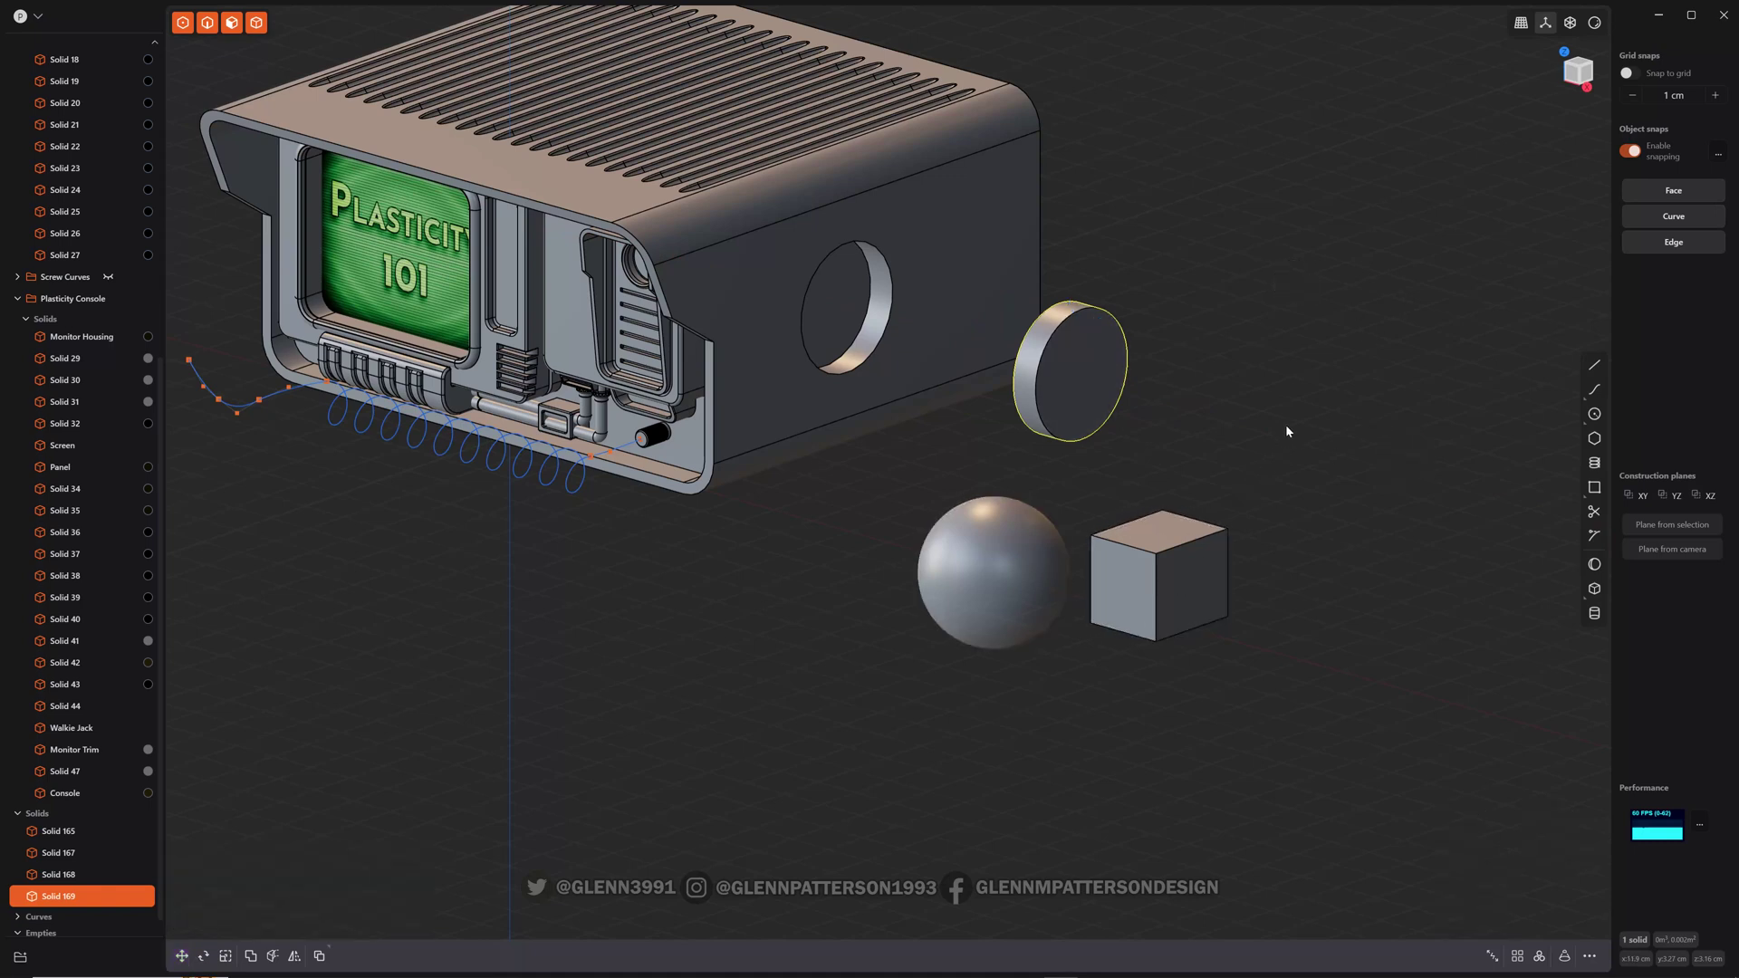
{"action": "middle_click_drag", "start_coordinate": [1277, 397], "coordinate": [1344, 559], "text": "shift"}
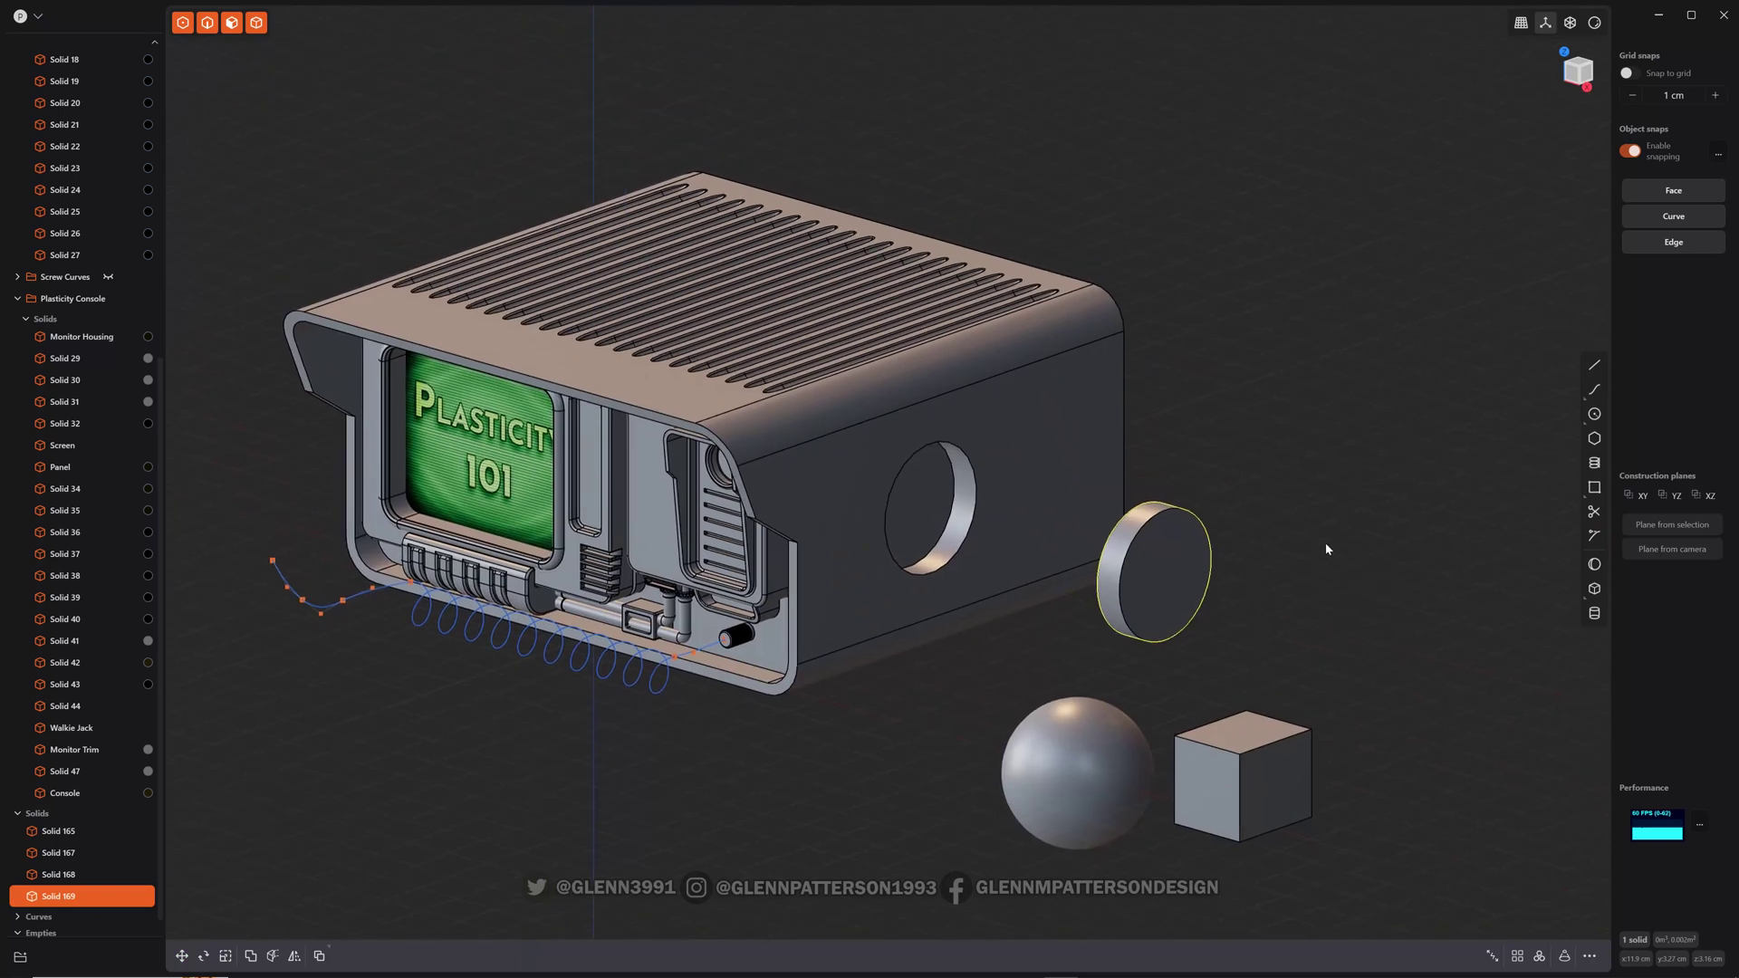